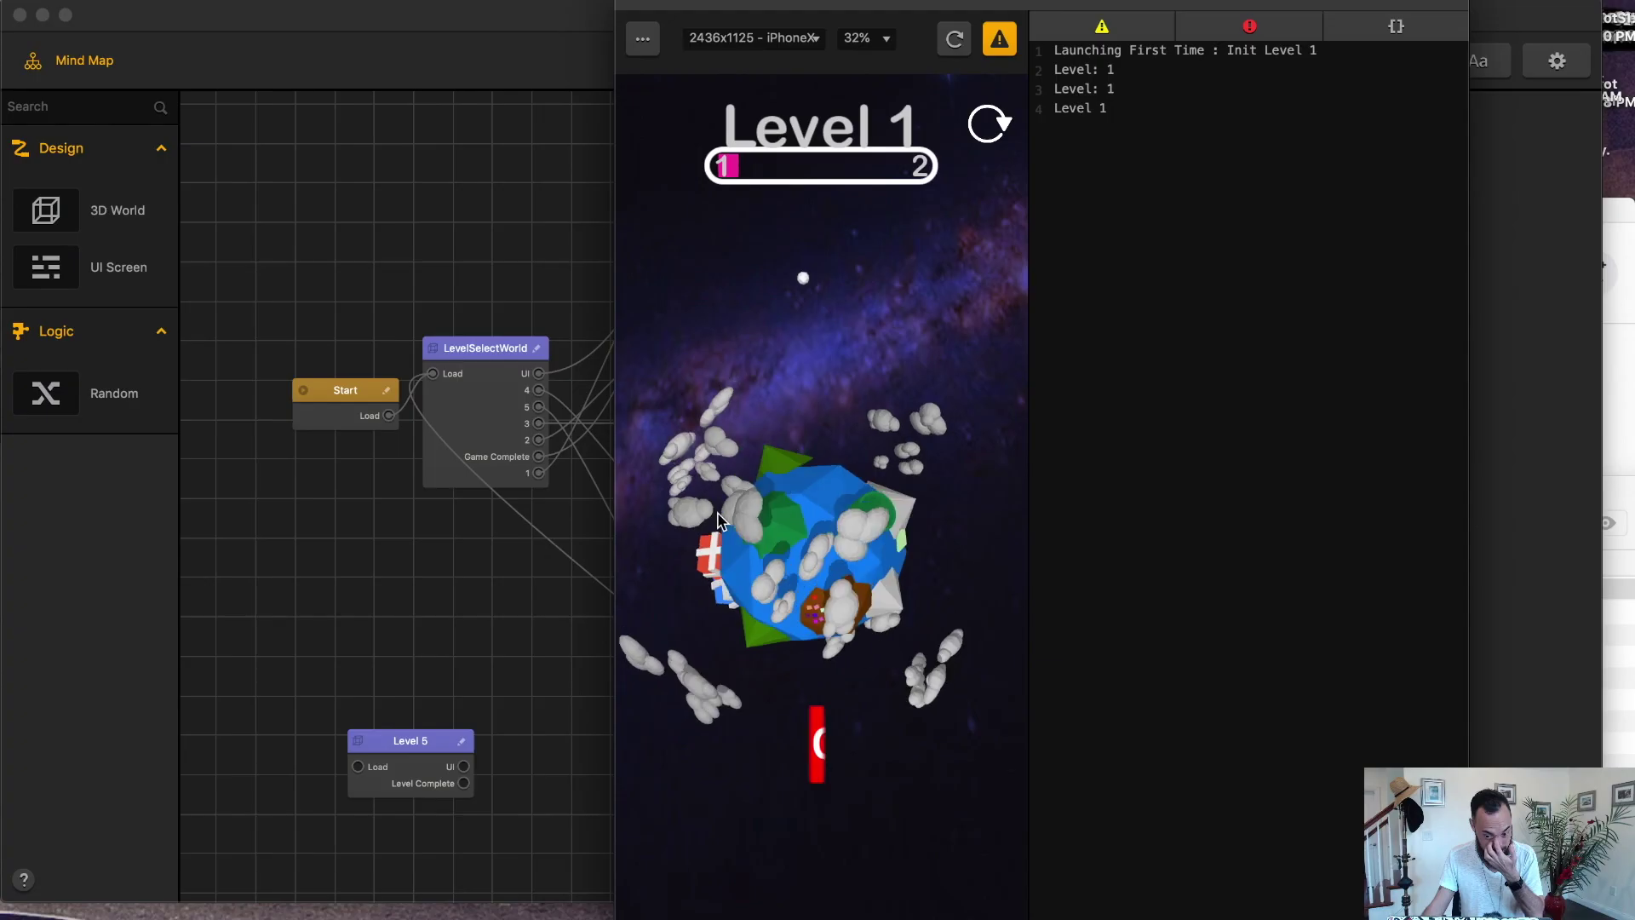
# Step: Playtest Level 1 by rotating the globe, and retry the level after the game over
pyautogui.moveTo(685, 380); pyautogui.dragTo(640, 545)
pyautogui.moveTo(857, 328); pyautogui.dragTo(905, 796)
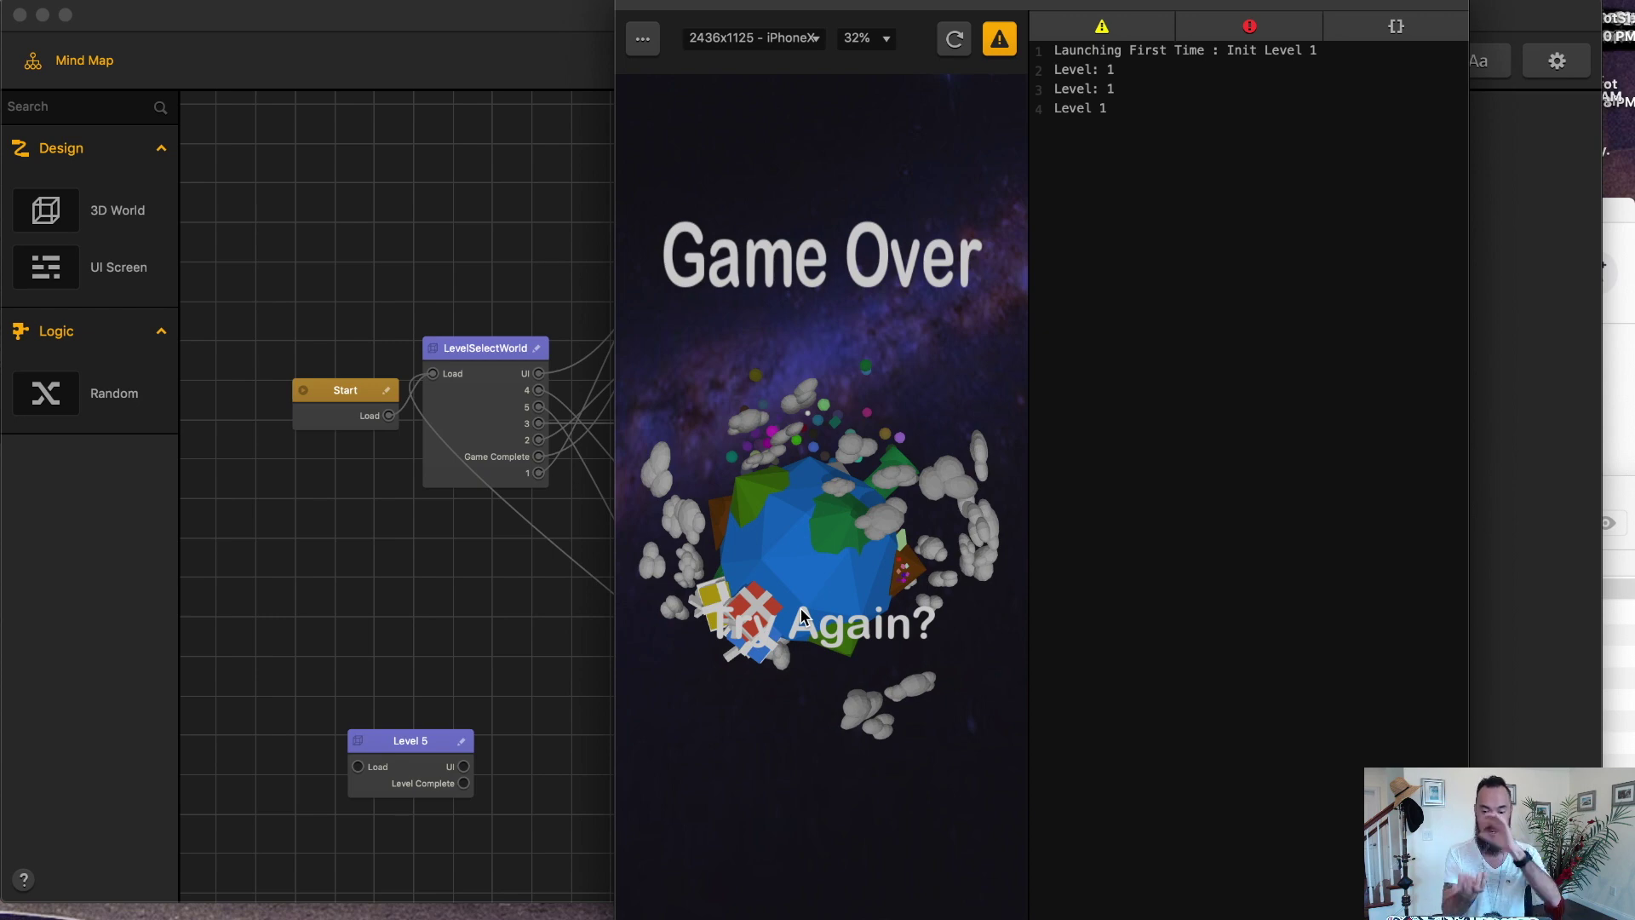
pyautogui.click(800, 615)
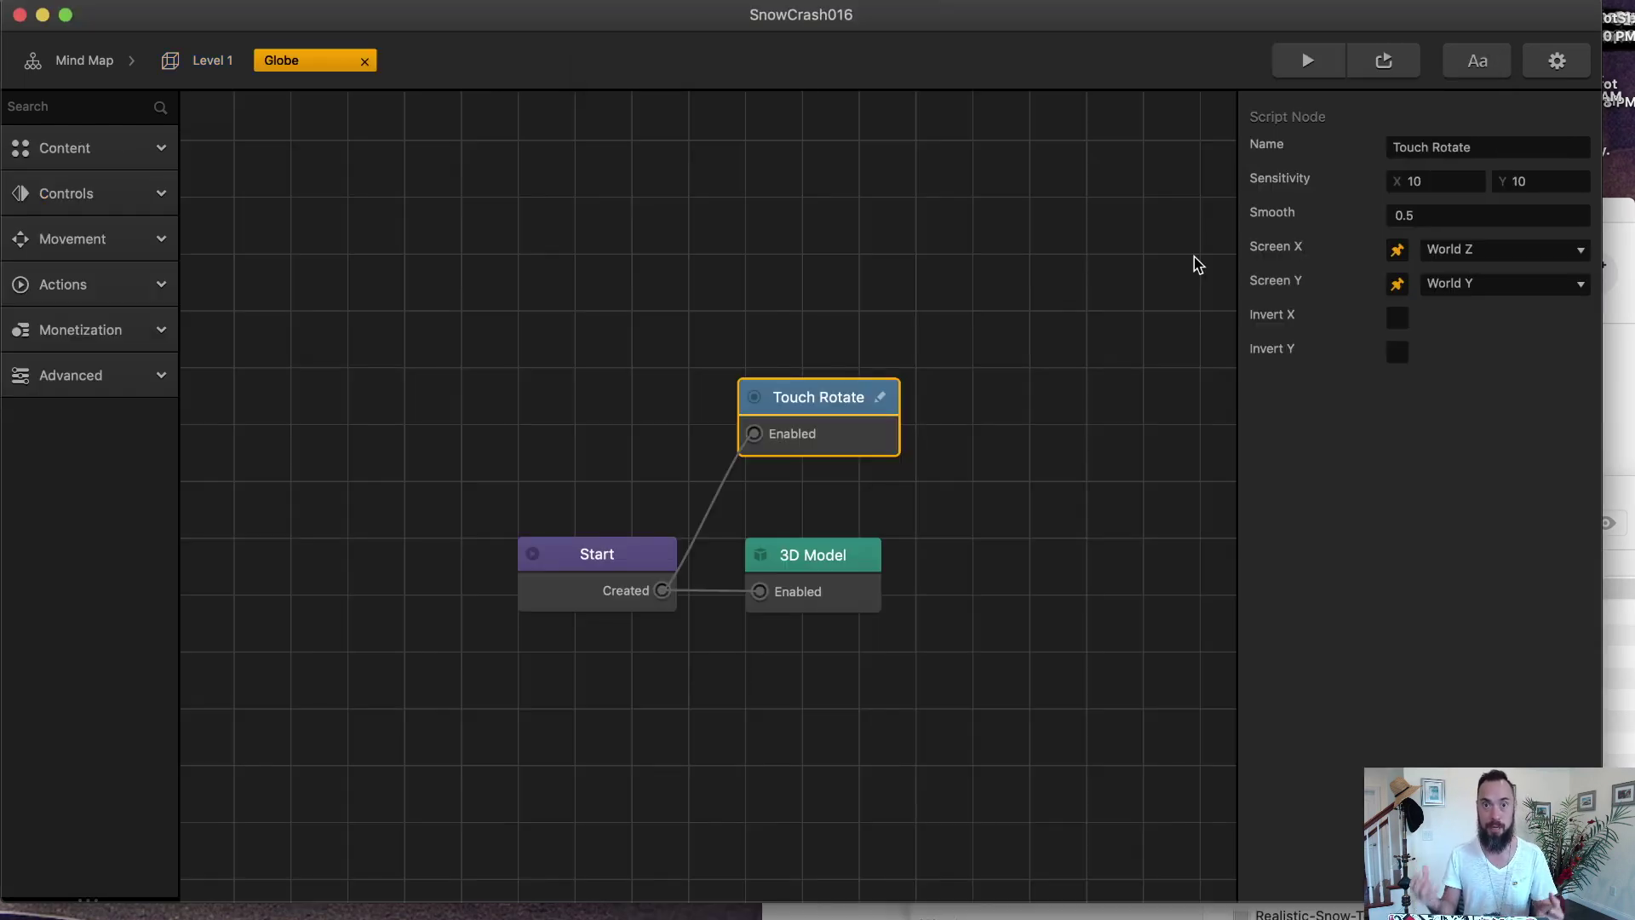
# Step: Preview Level 1 from the Globe's Touch Rotate settings and rotate the globe vertically and horizontally, retrying the level as needed
pyautogui.scroll(3, 1198, 265)
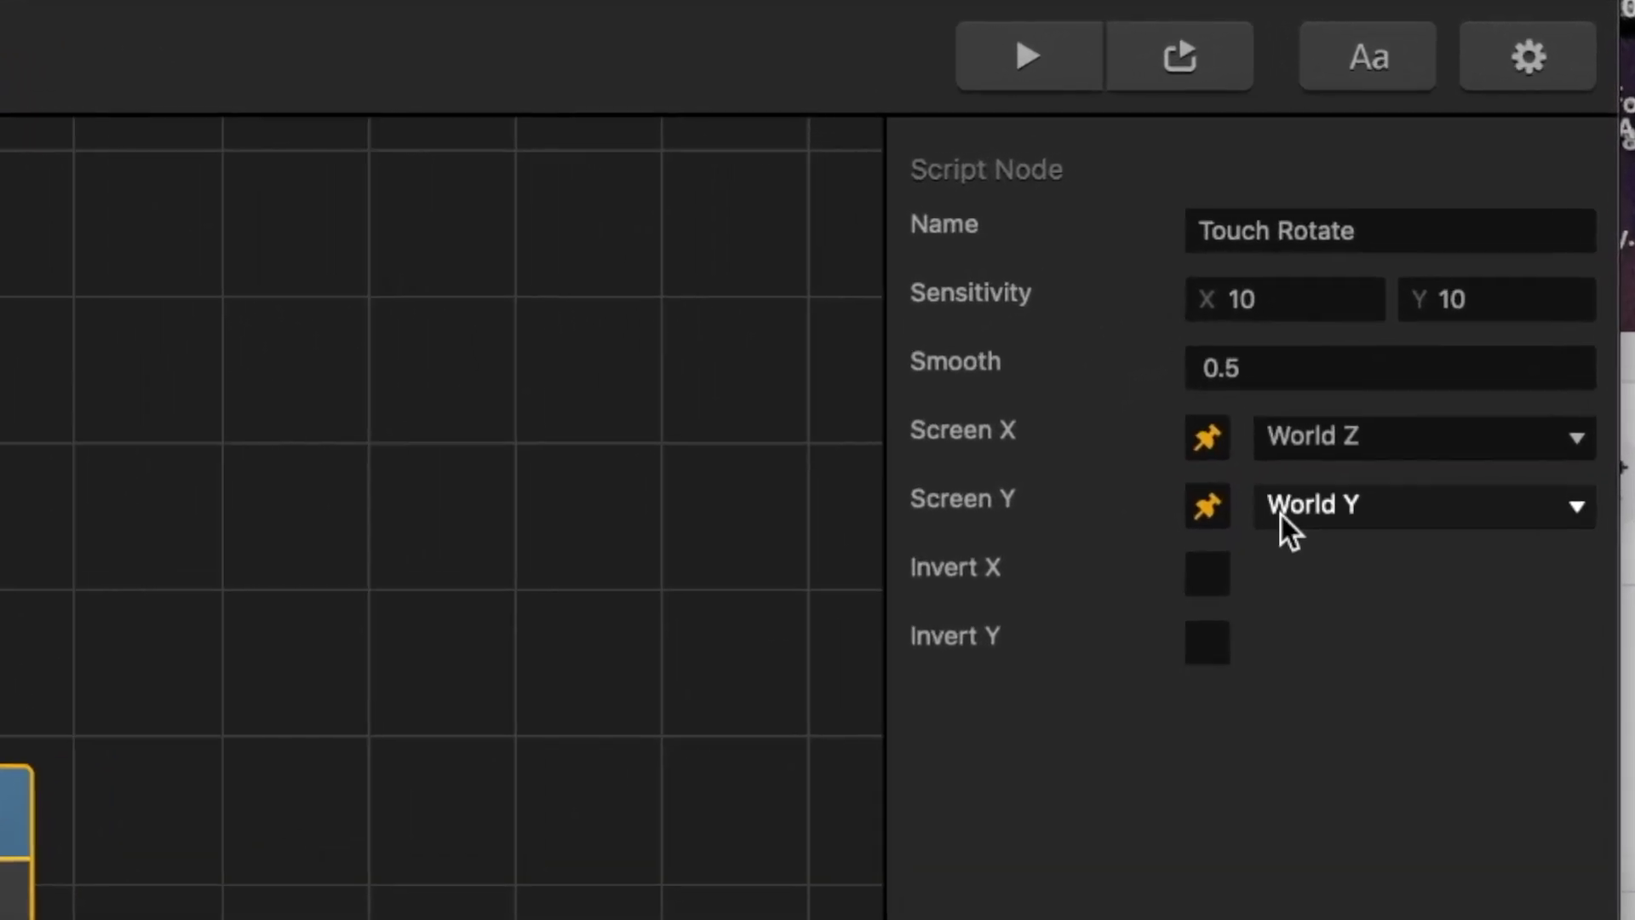
pyautogui.click(1032, 51)
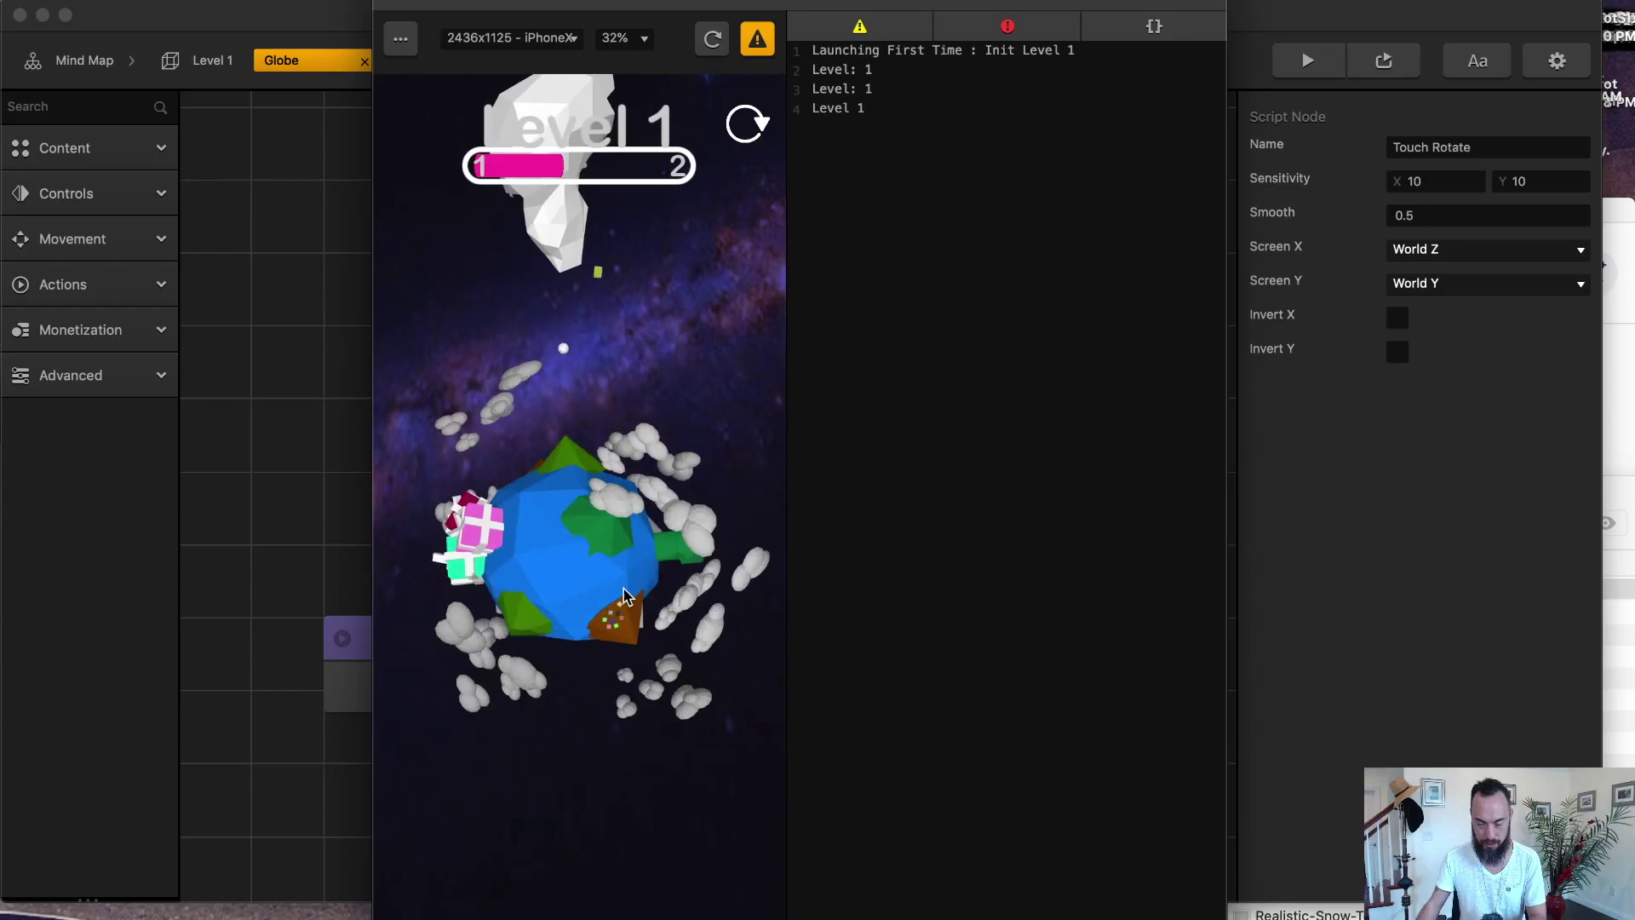
pyautogui.moveTo(622, 599); pyautogui.dragTo(638, 657)
pyautogui.click(642, 665)
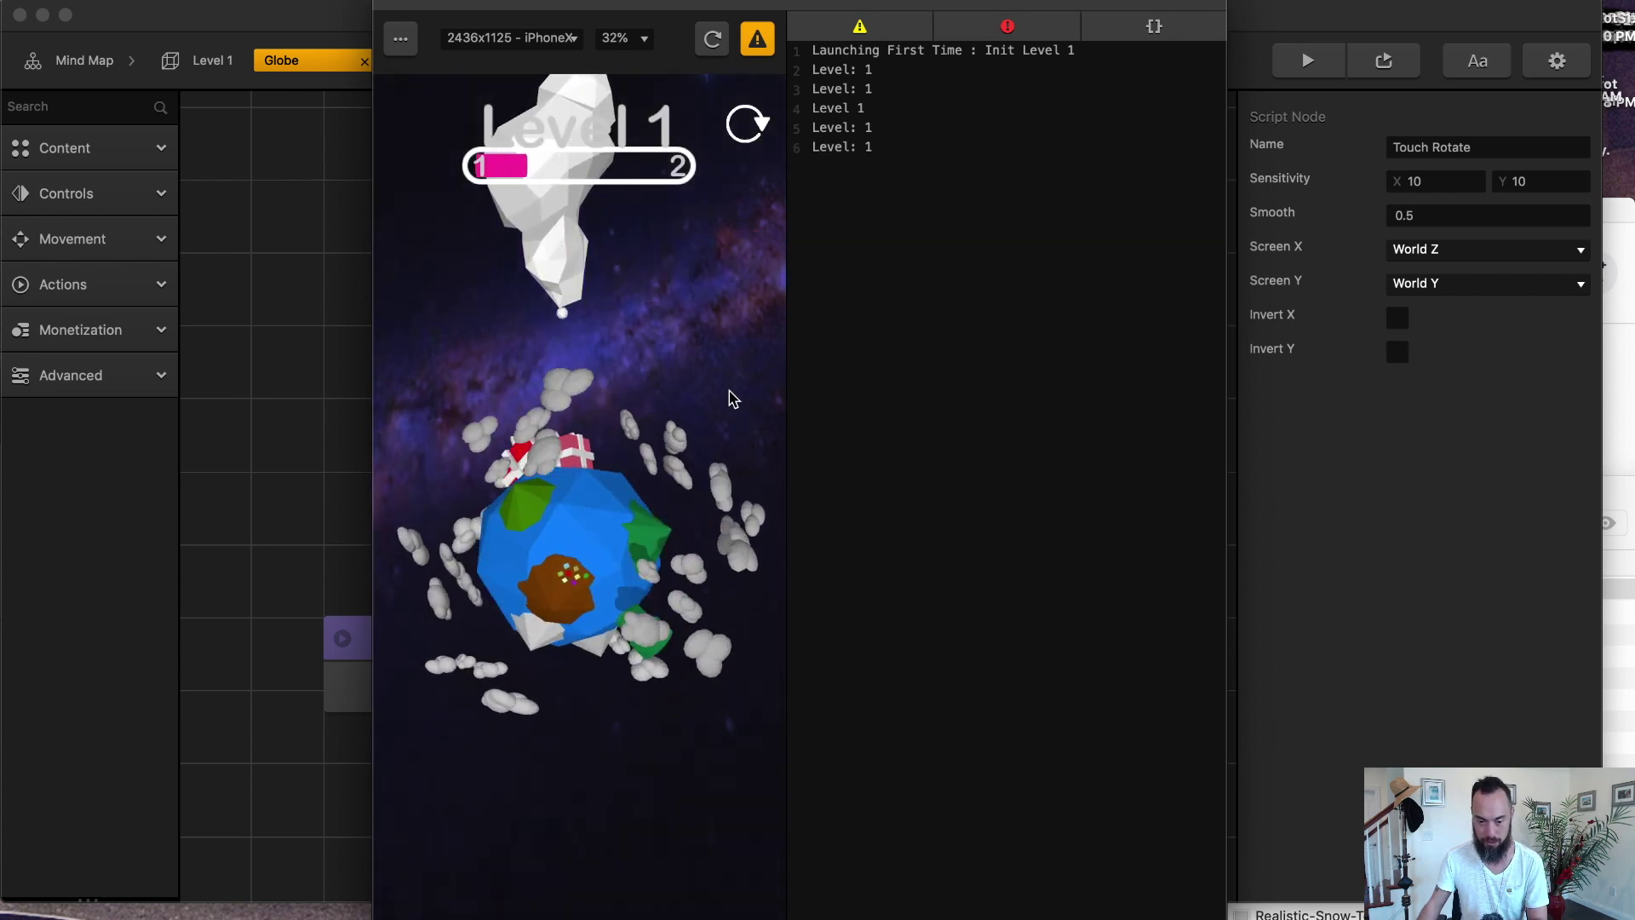
pyautogui.moveTo(752, 448); pyautogui.dragTo(686, 356)
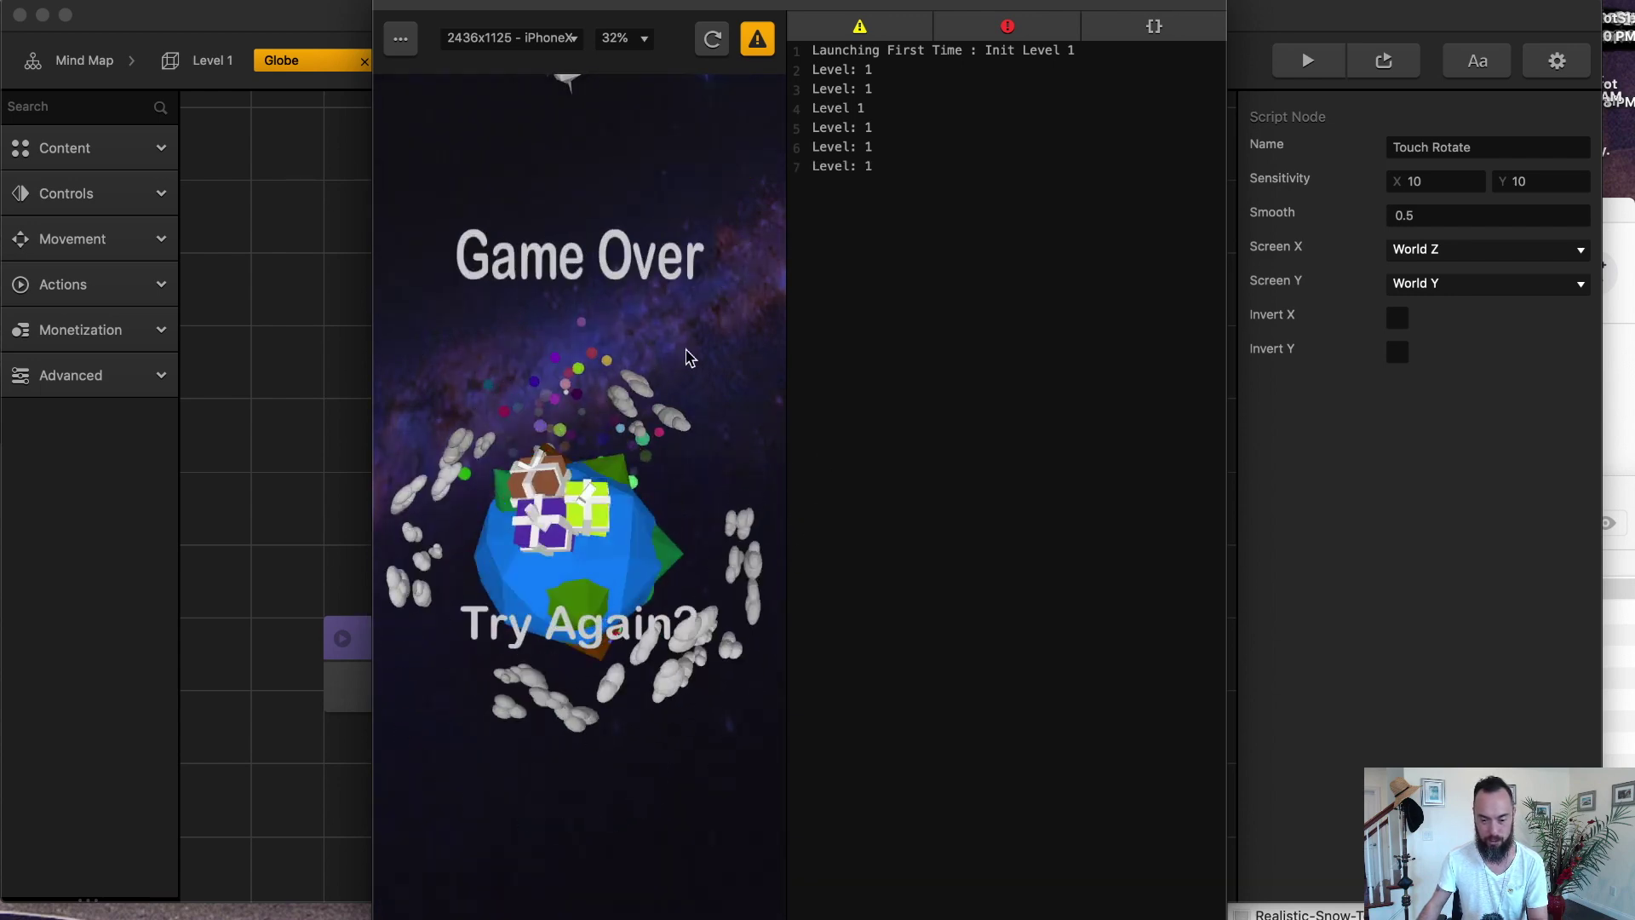
pyautogui.click(624, 639)
pyautogui.moveTo(624, 638); pyautogui.dragTo(599, 559)
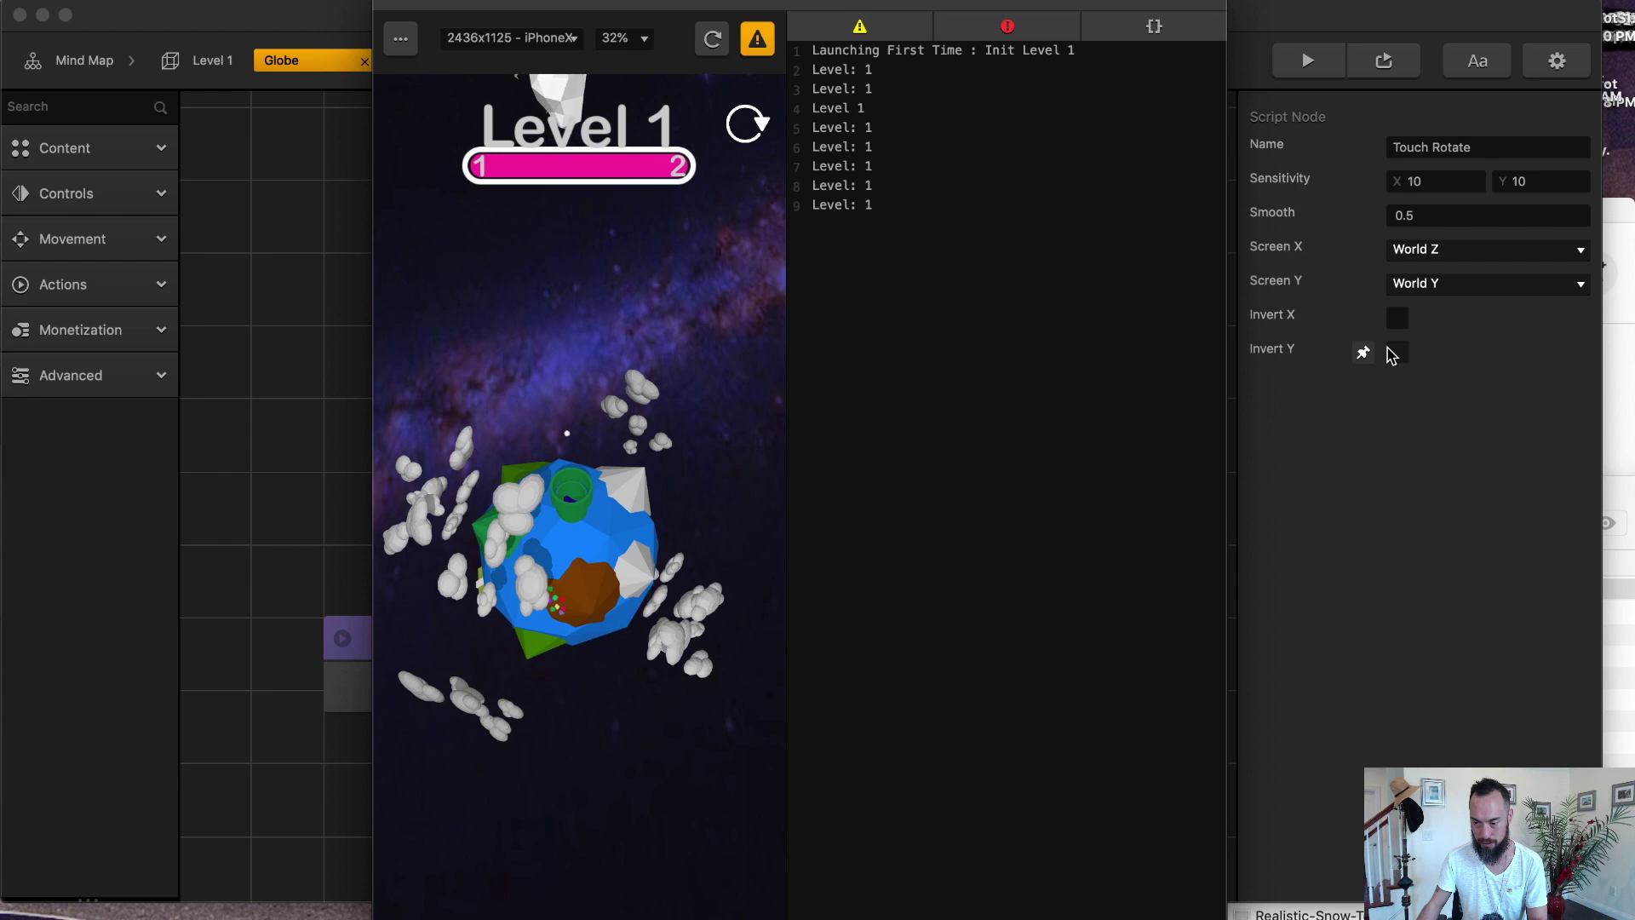
# Step: Enable Invert Y on the Globe's Touch Rotate node, then restart the preview and playtest the globe rotation
pyautogui.click(1394, 352)
pyautogui.click(713, 51)
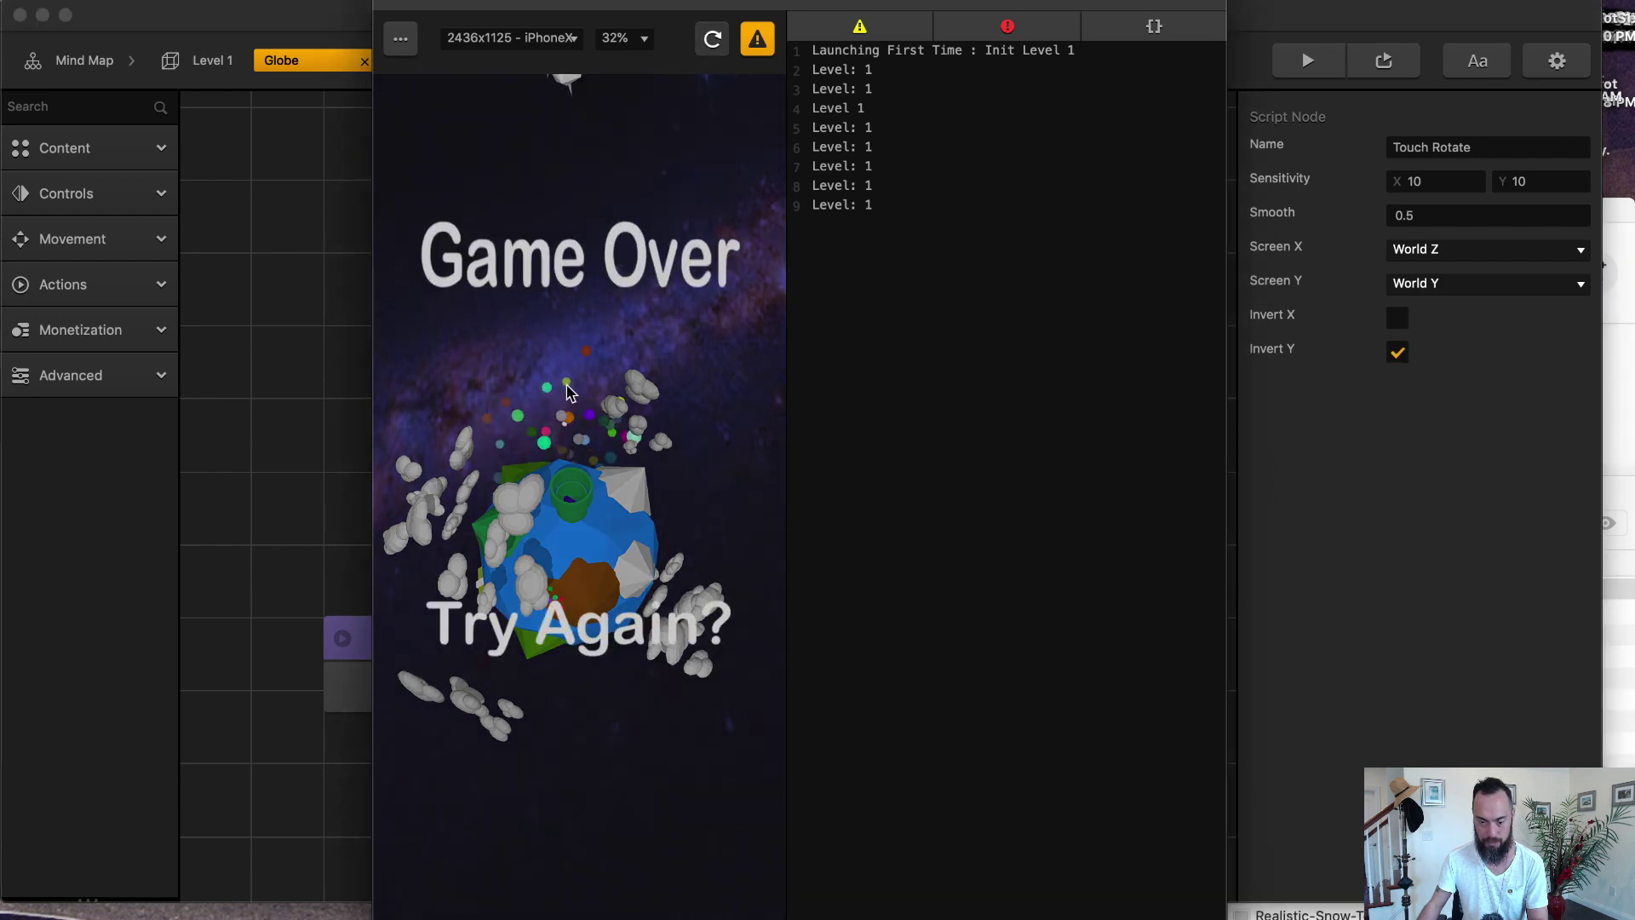
pyautogui.click(634, 610)
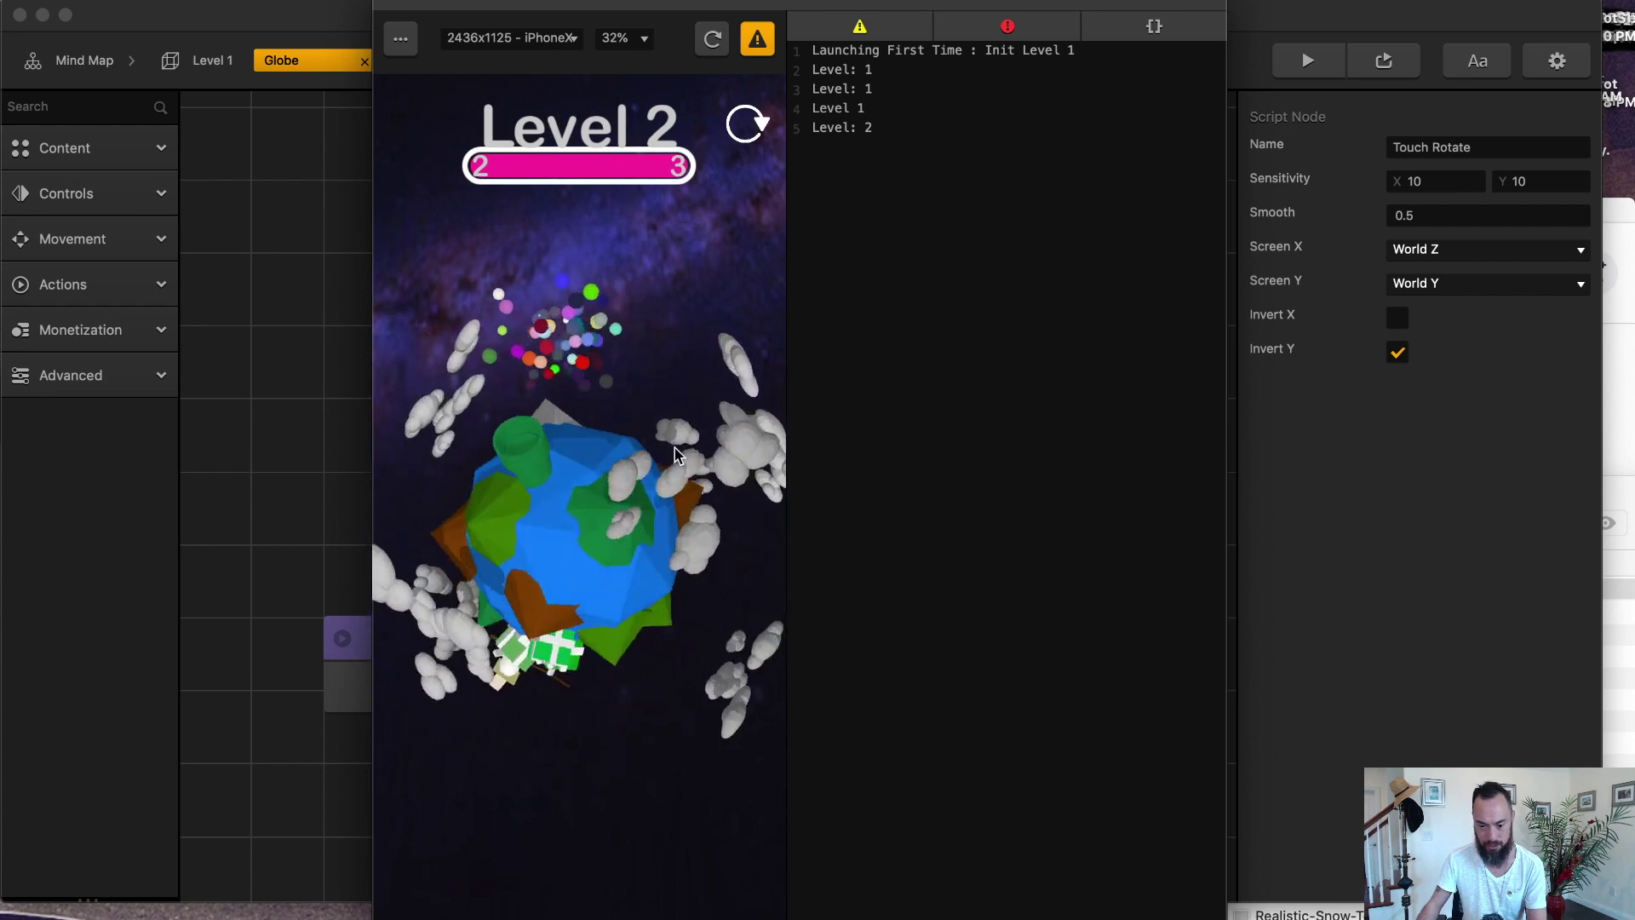
pyautogui.moveTo(674, 455); pyautogui.dragTo(615, 406)
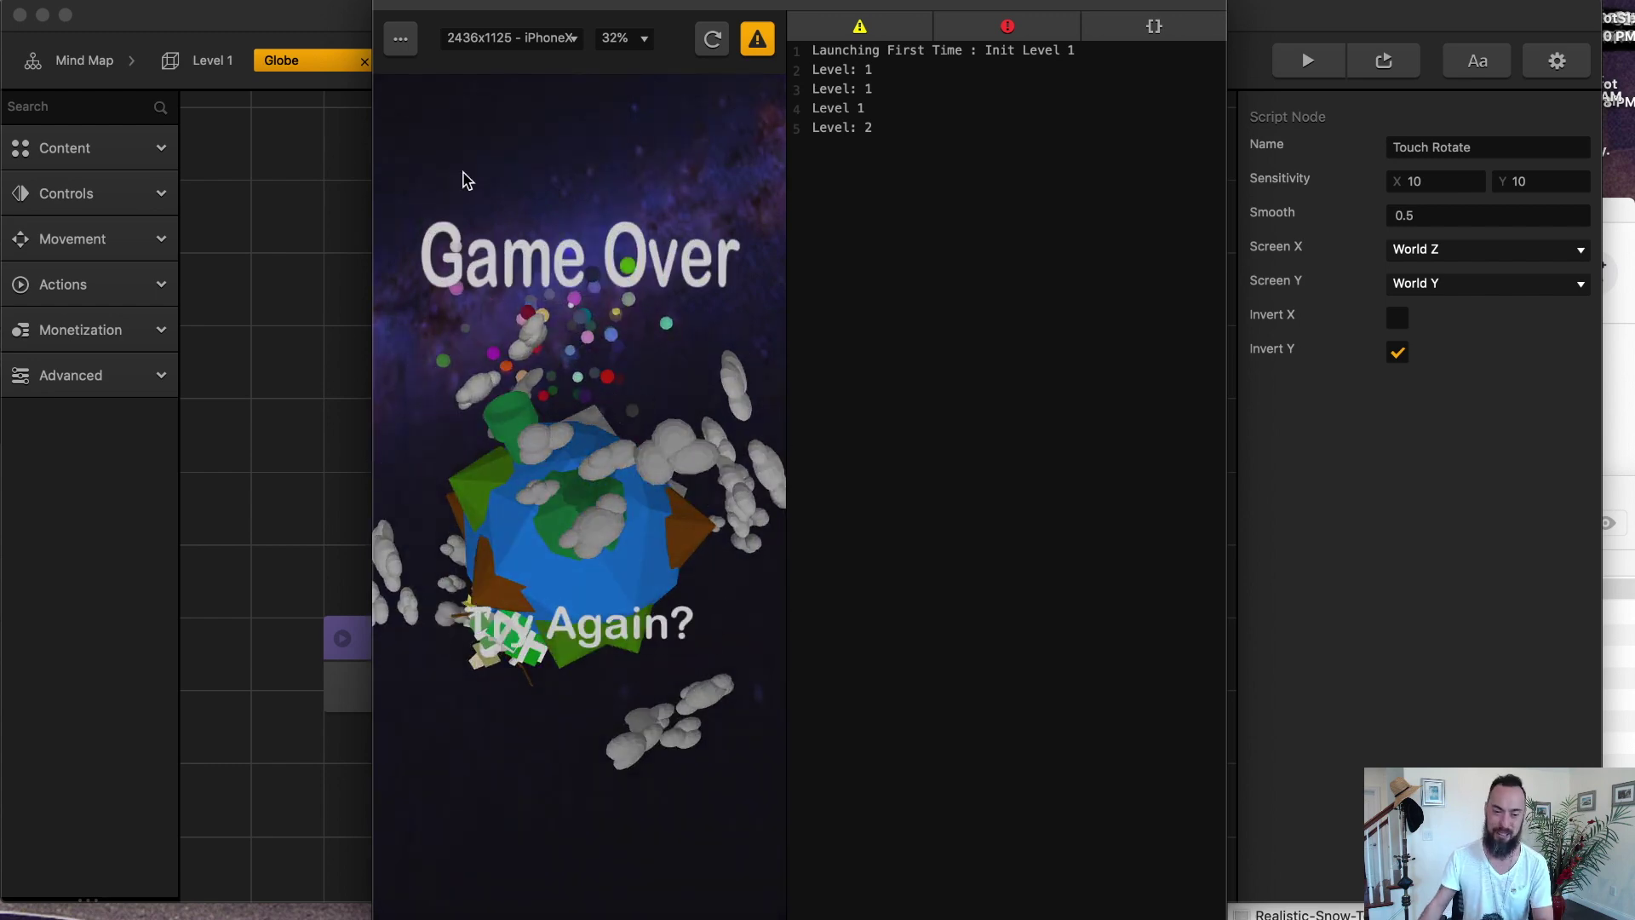
# Step: Close the preview, open the Level 2 world from the mind map and select its Globe entity
pyautogui.click(269, 167)
pyautogui.click(198, 68)
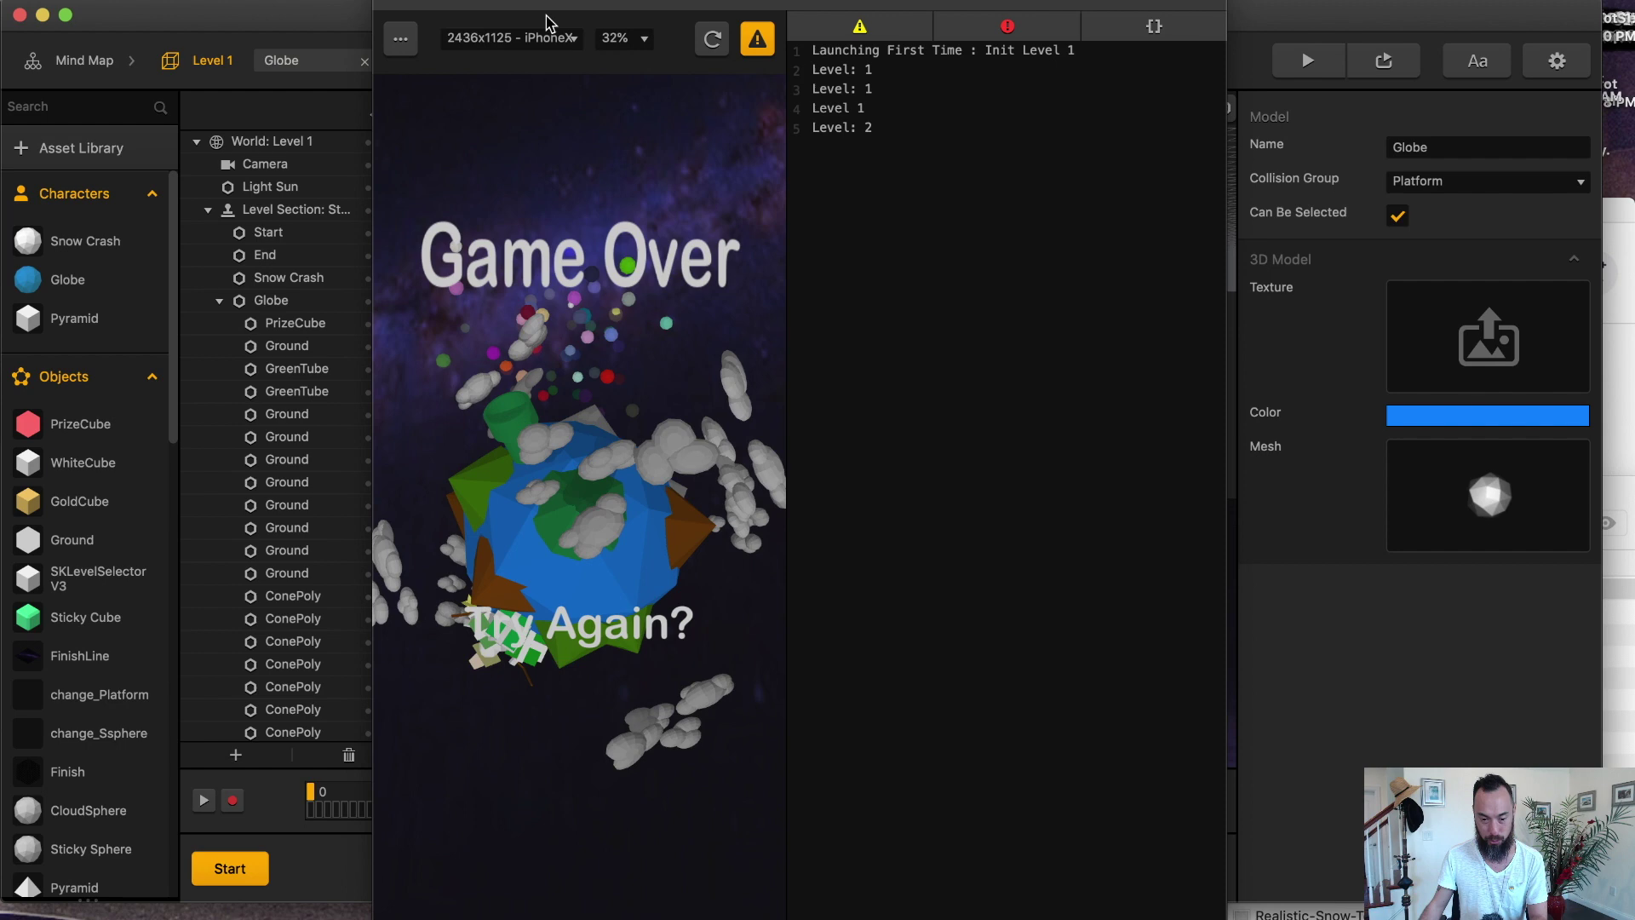
pyautogui.click(626, 7)
pyautogui.click(390, 2)
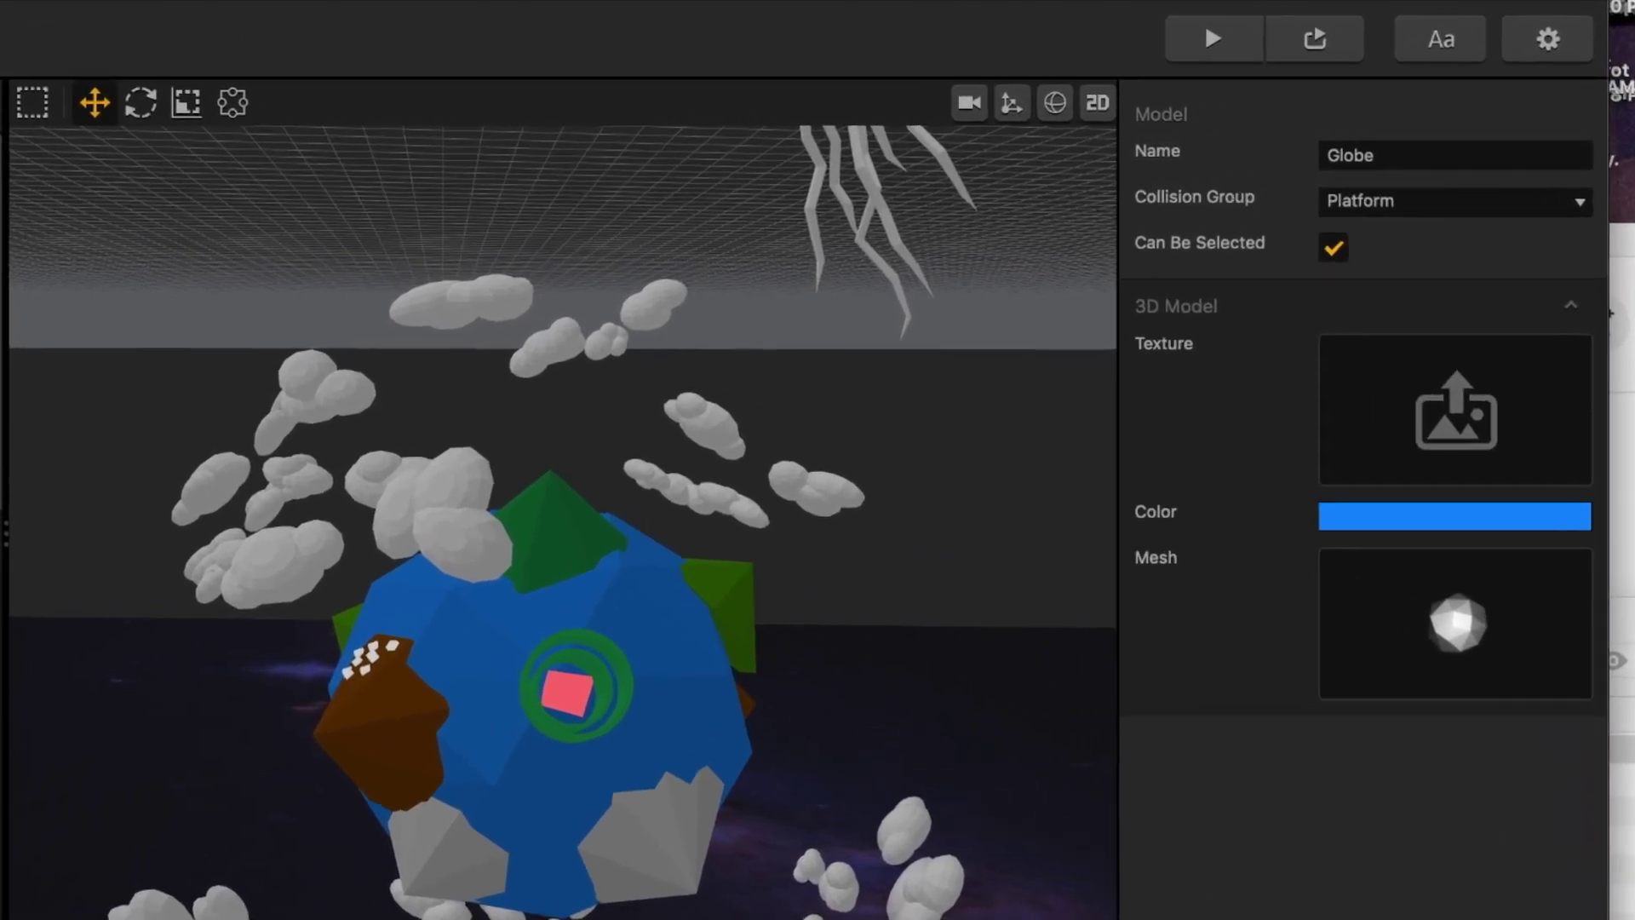
pyautogui.click(208, 309)
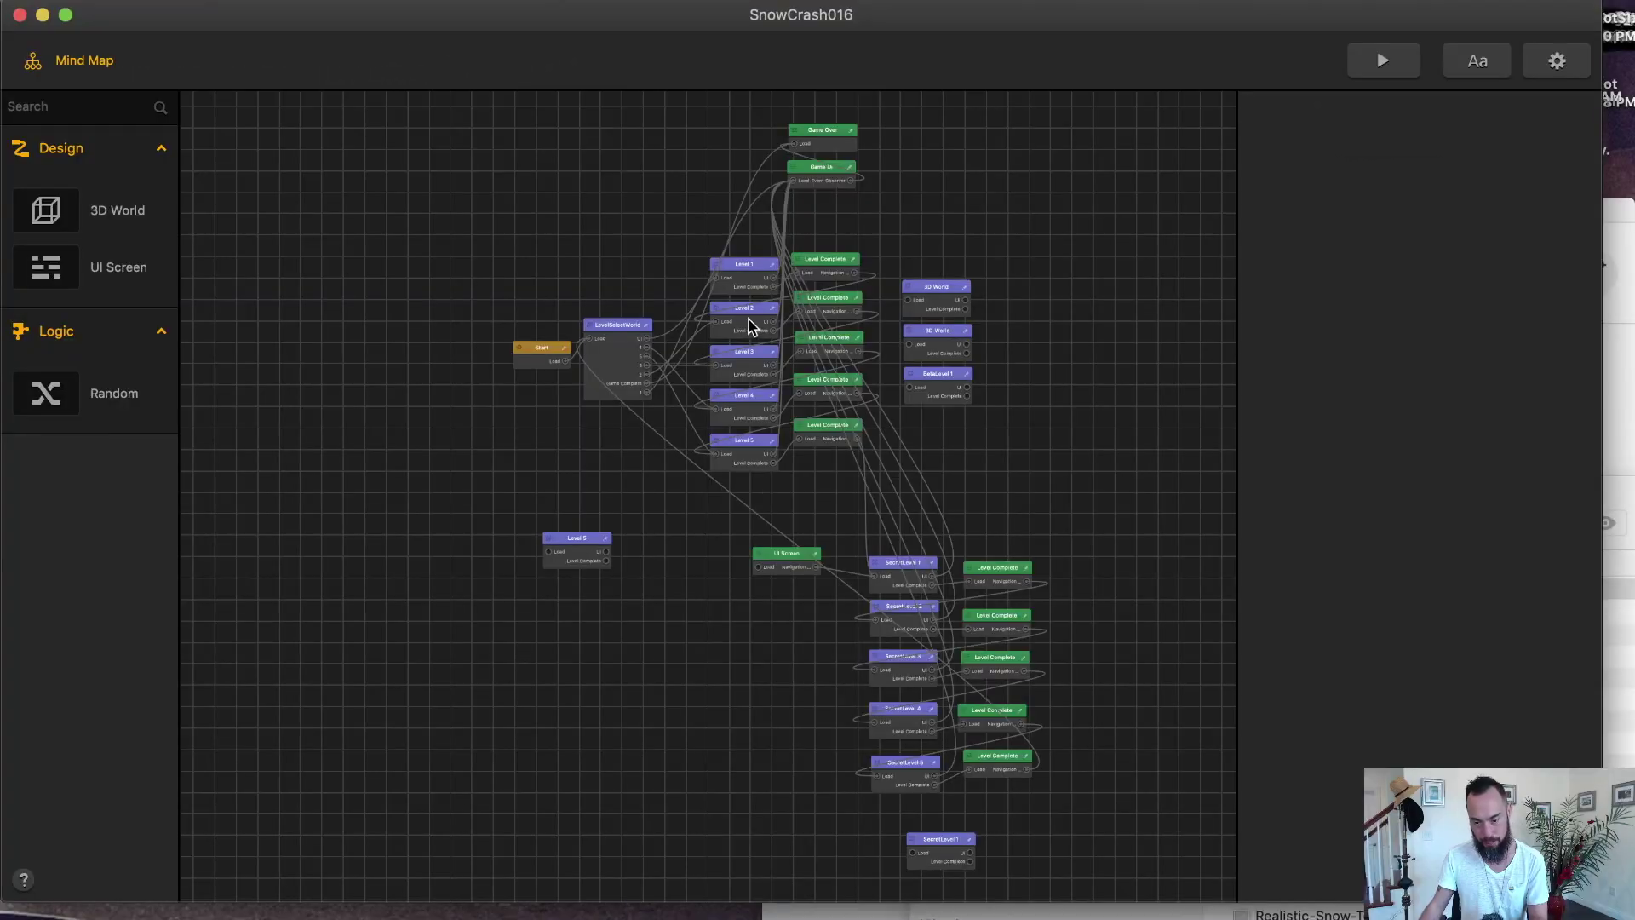
pyautogui.doubleClick(750, 326)
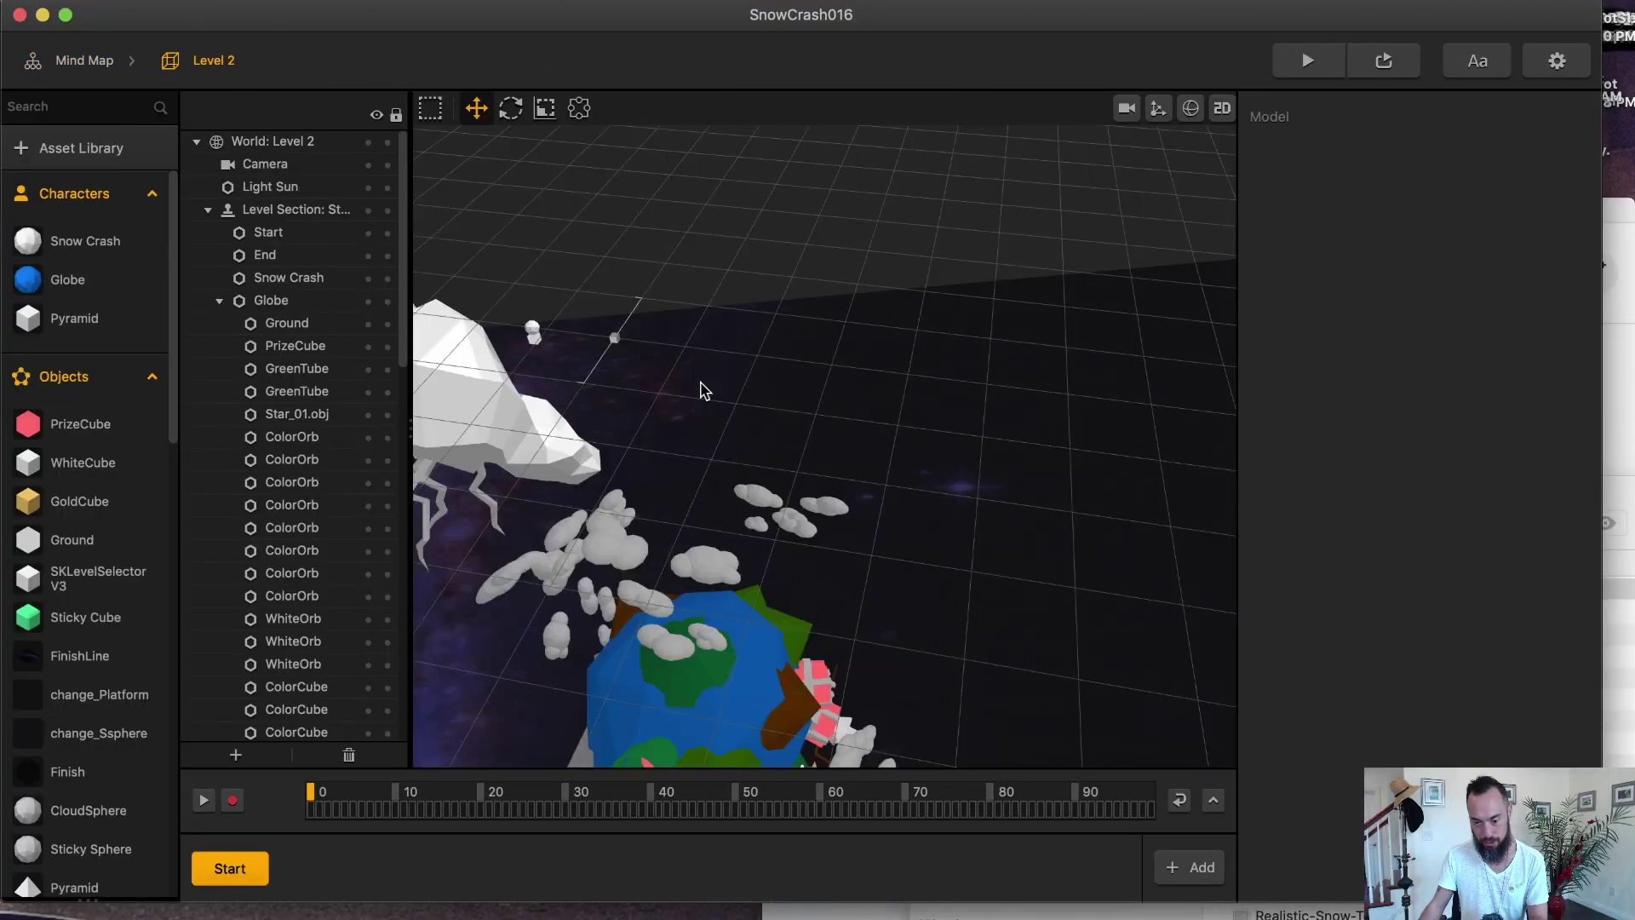
pyautogui.click(274, 301)
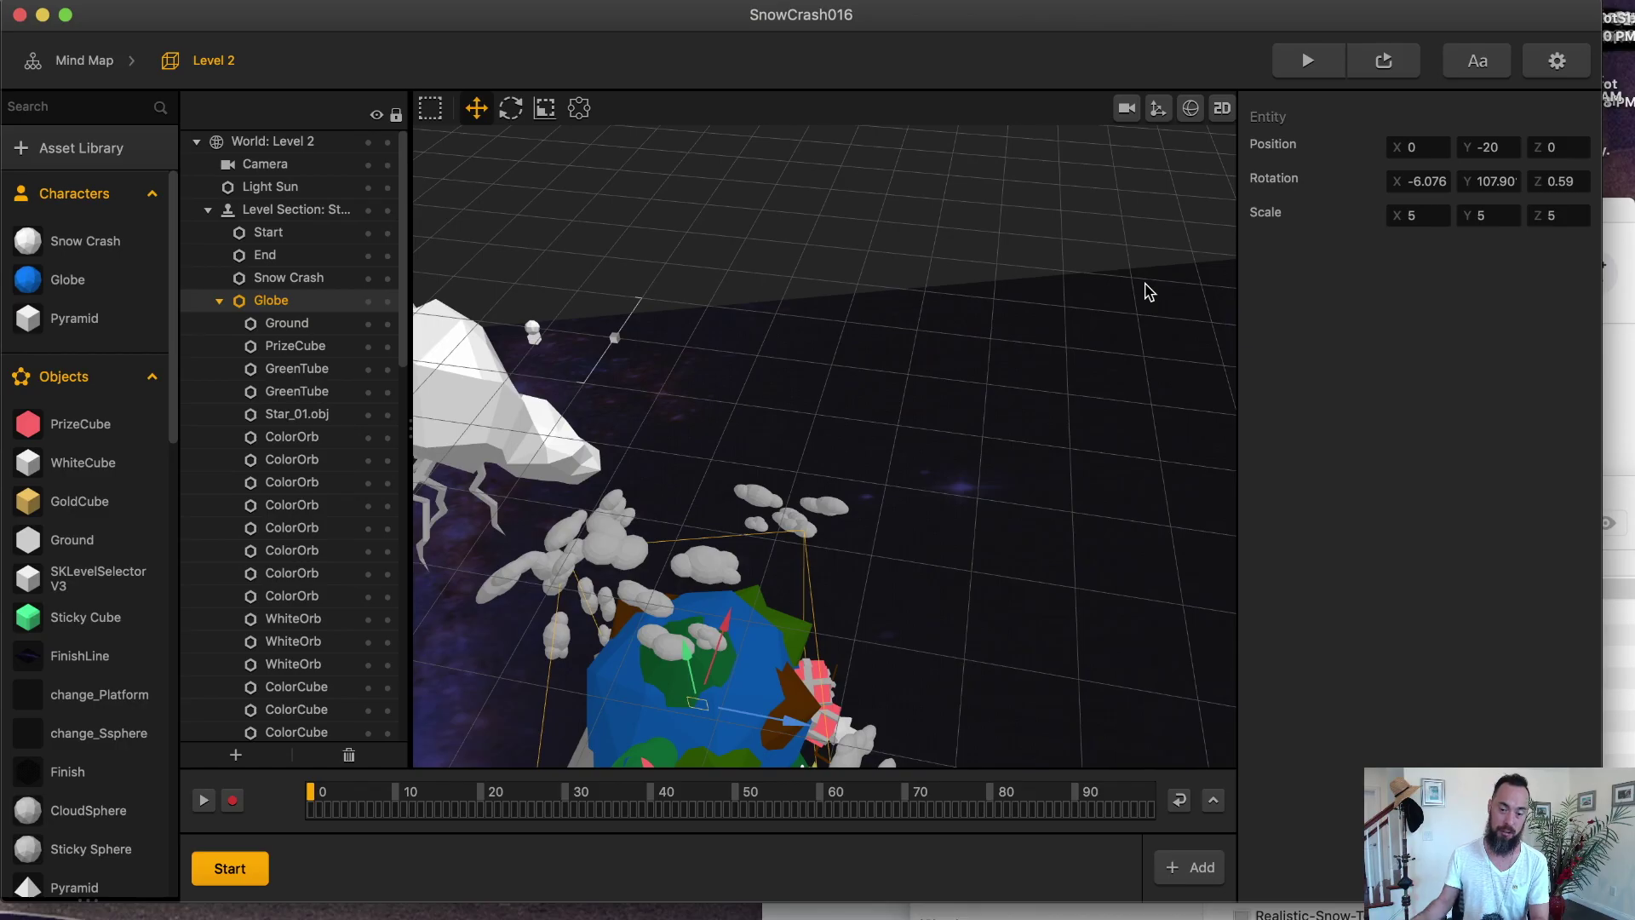
# Step: Playtest the game from Level 2 to check the globe rotation, and close the preview
pyautogui.moveTo(112, 843); pyautogui.dragTo(790, 347, button='right')
pyautogui.click(663, 94)
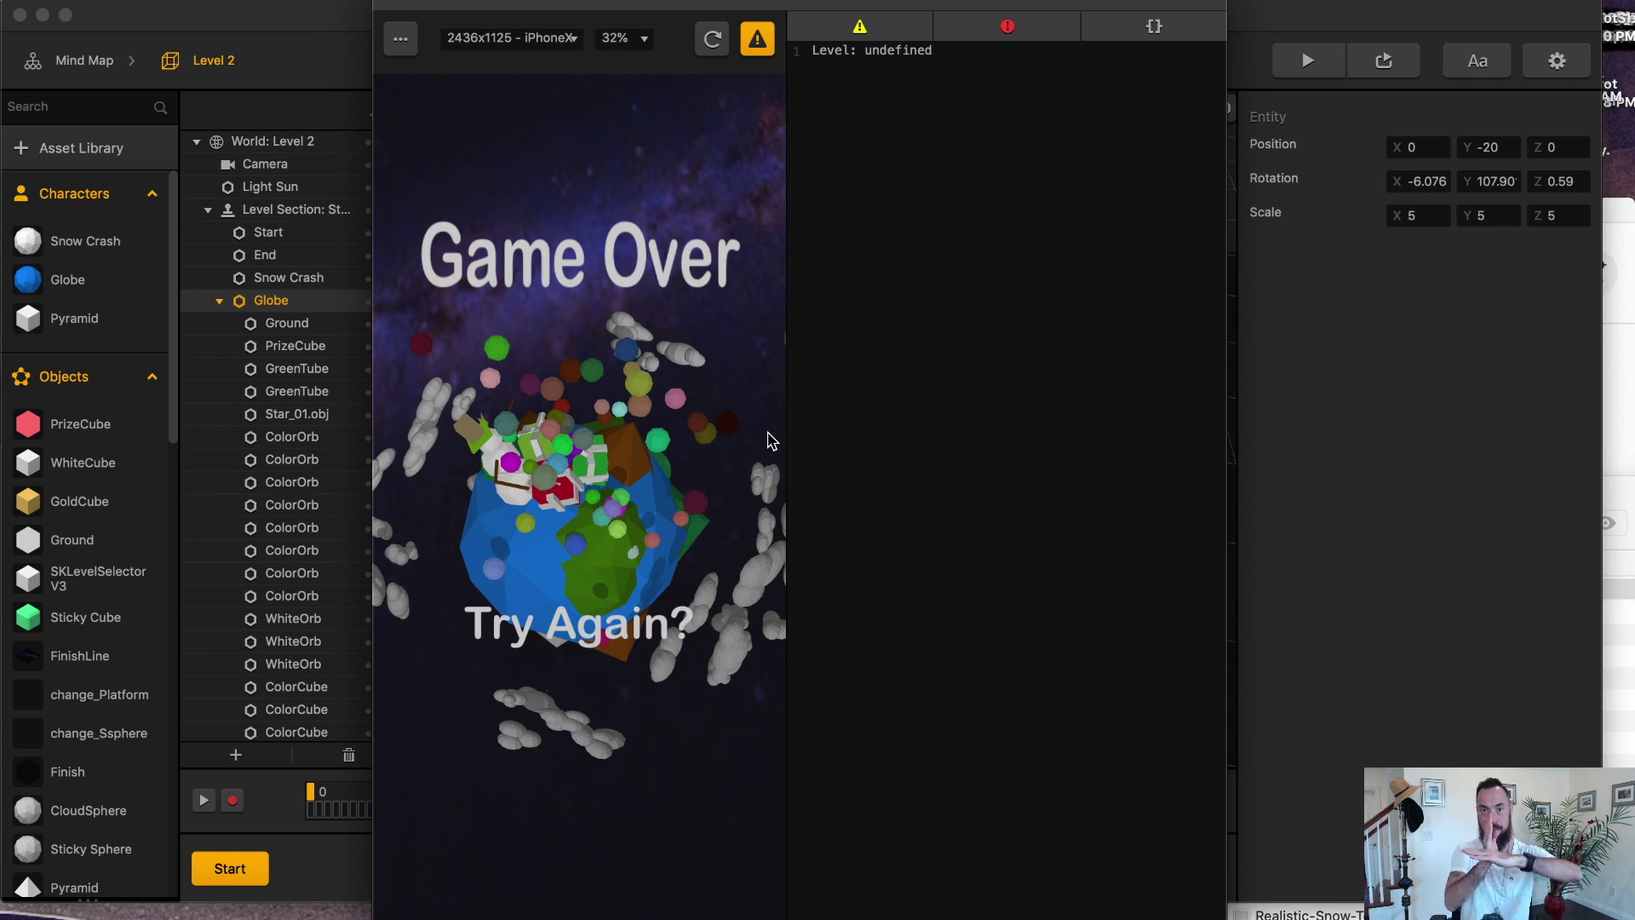
pyautogui.click(759, 431)
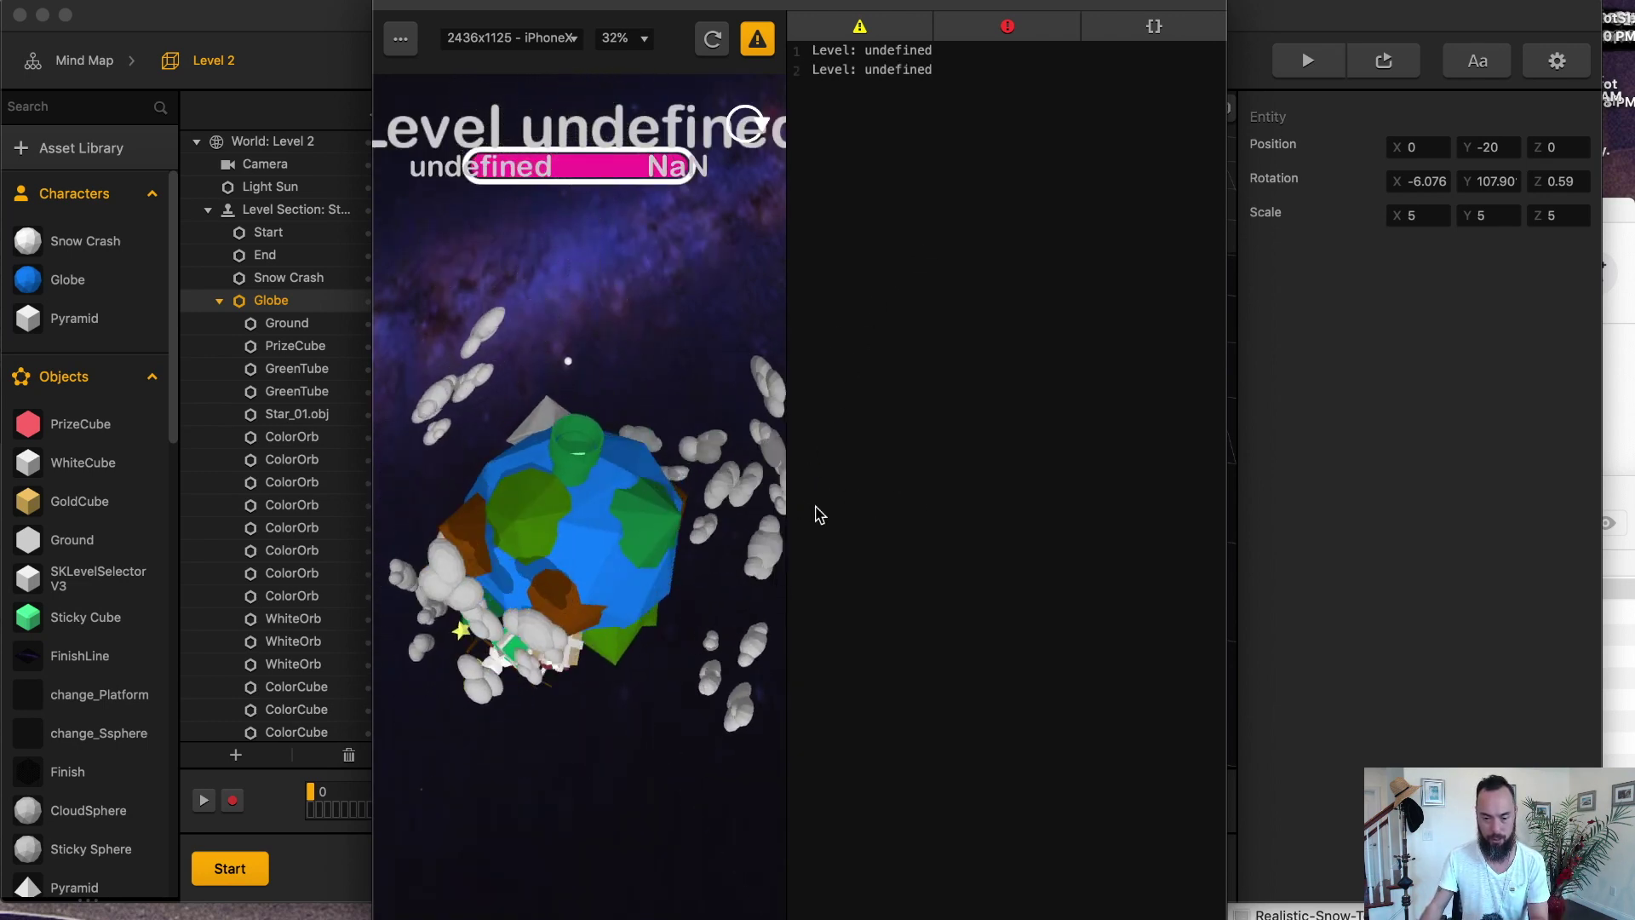
pyautogui.click(719, 616)
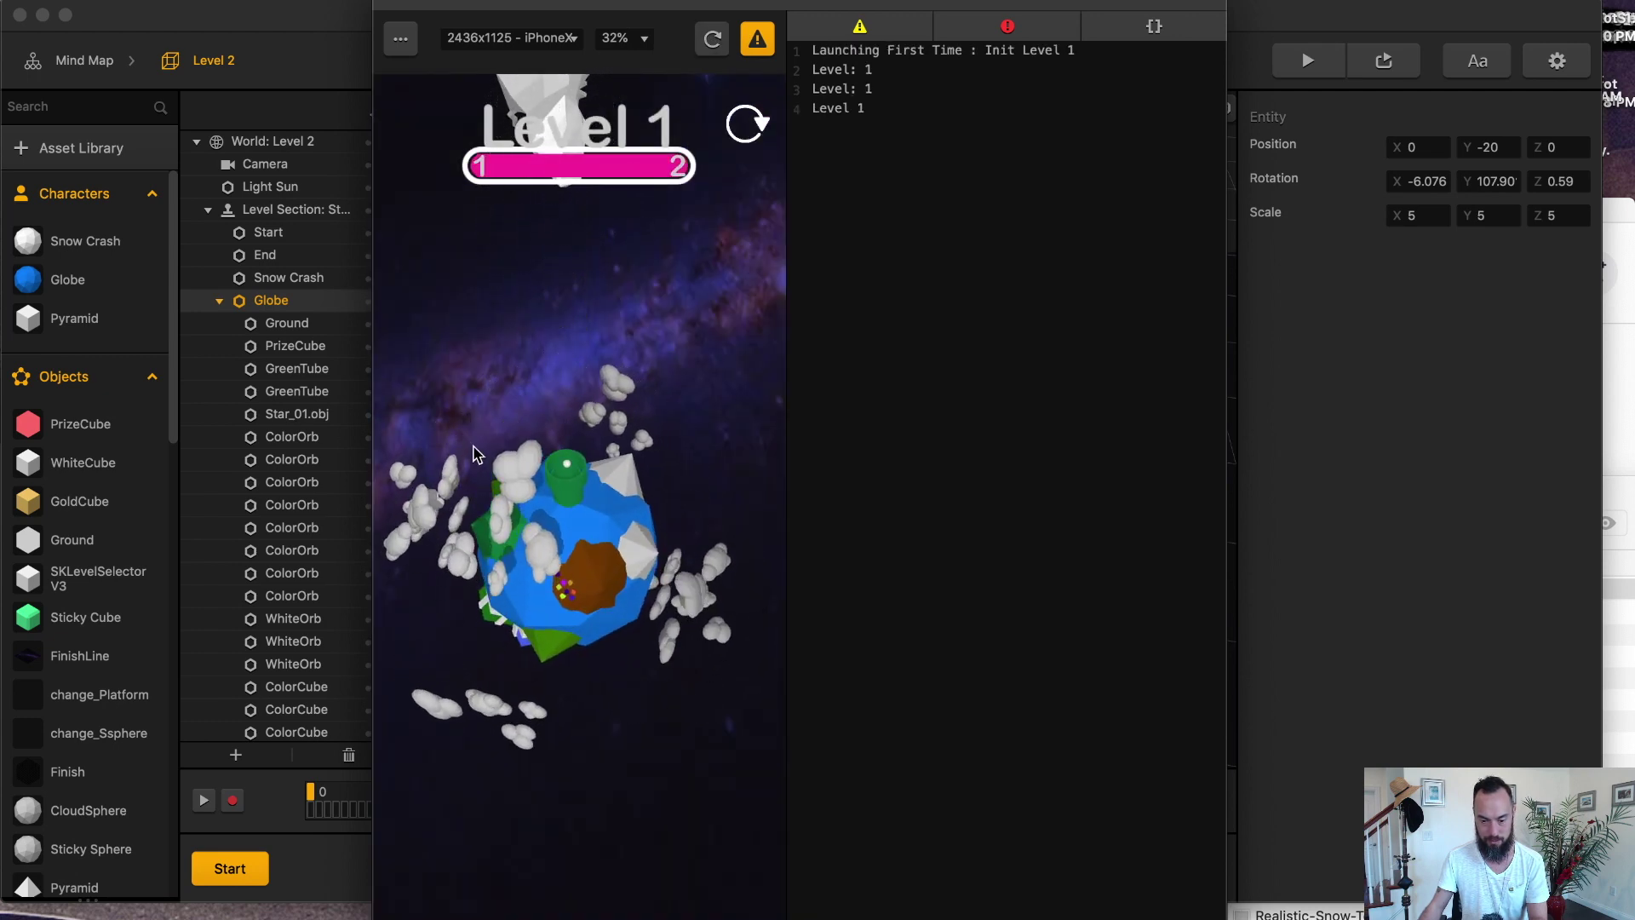
pyautogui.click(398, 4)
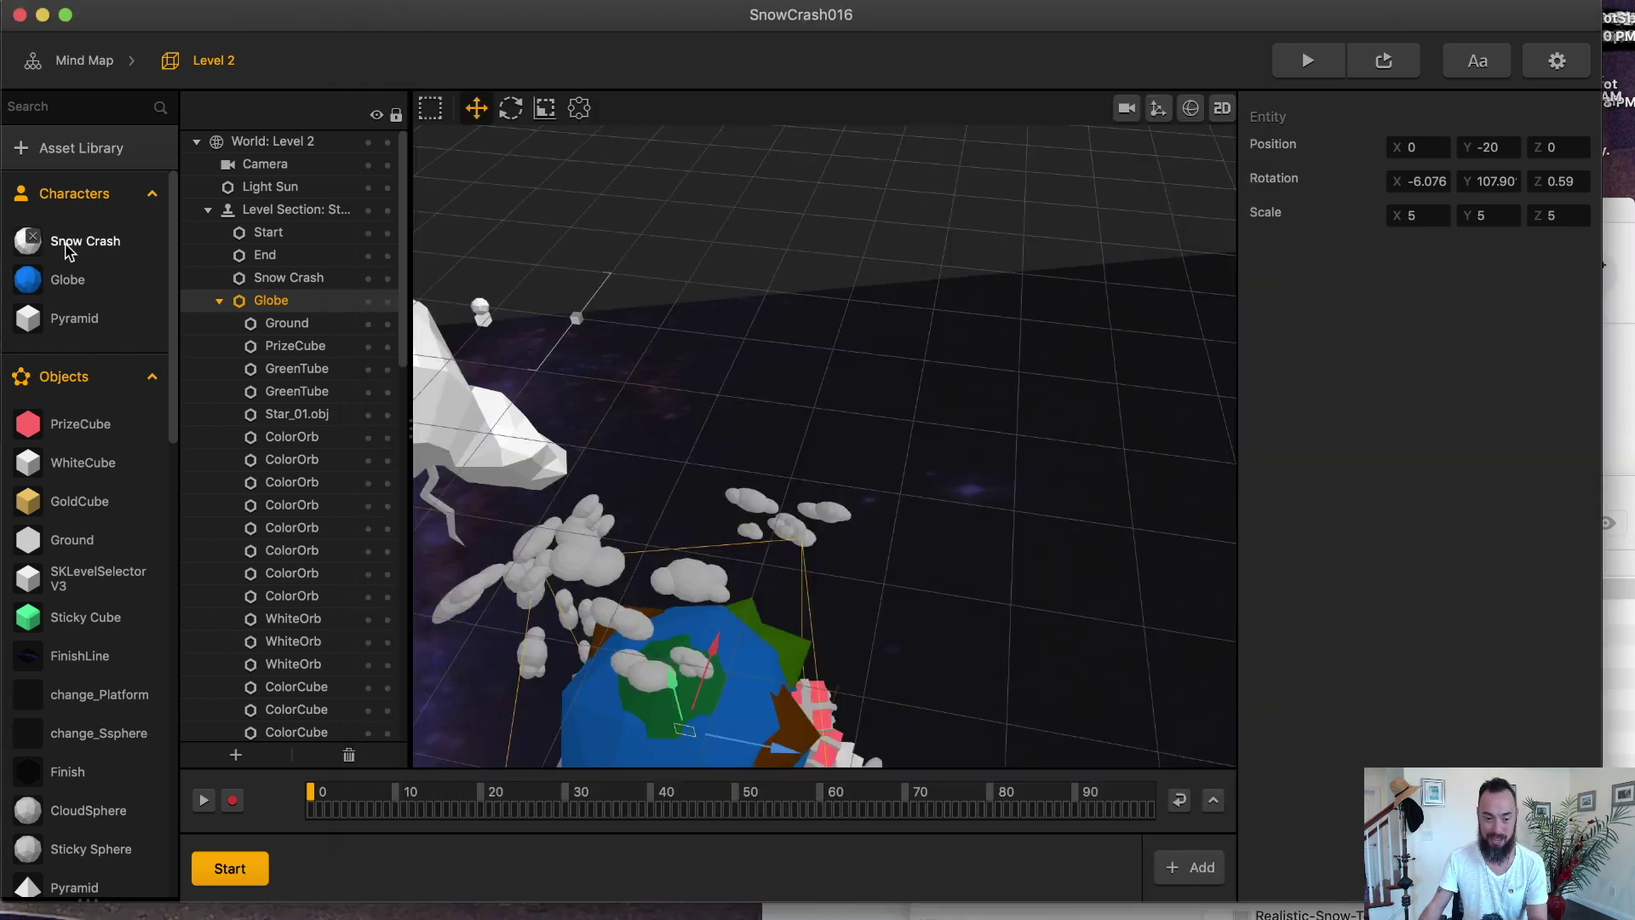
# Step: Create a new project from the Twist template
pyautogui.doubleClick(75, 283)
pyautogui.click(837, 411)
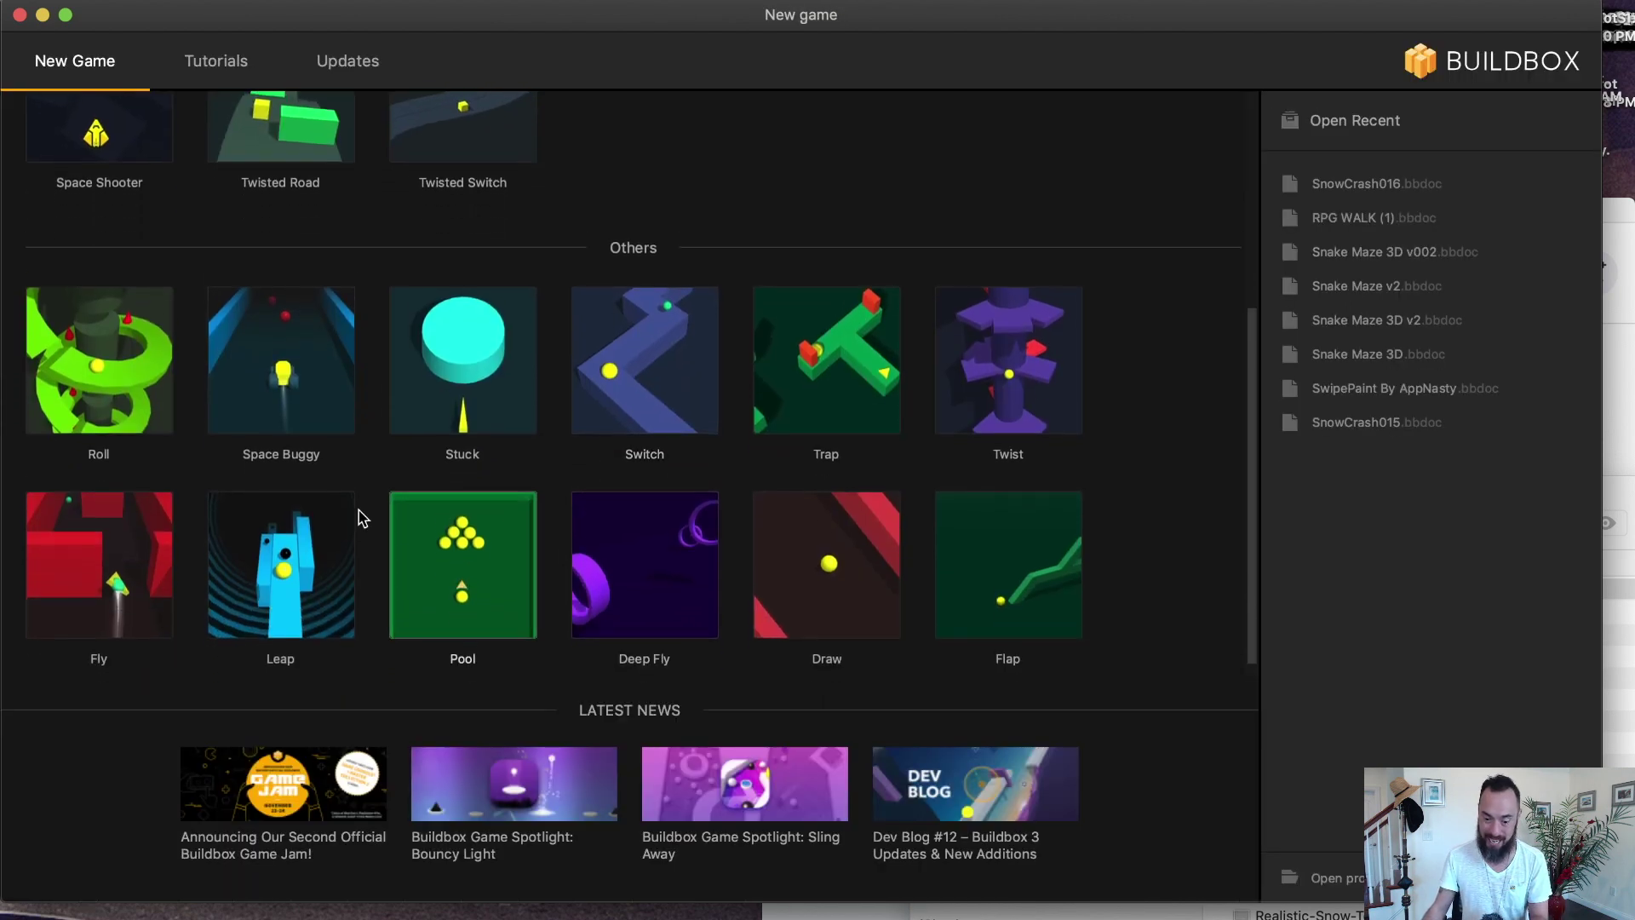
pyautogui.scroll(-1, 357, 515)
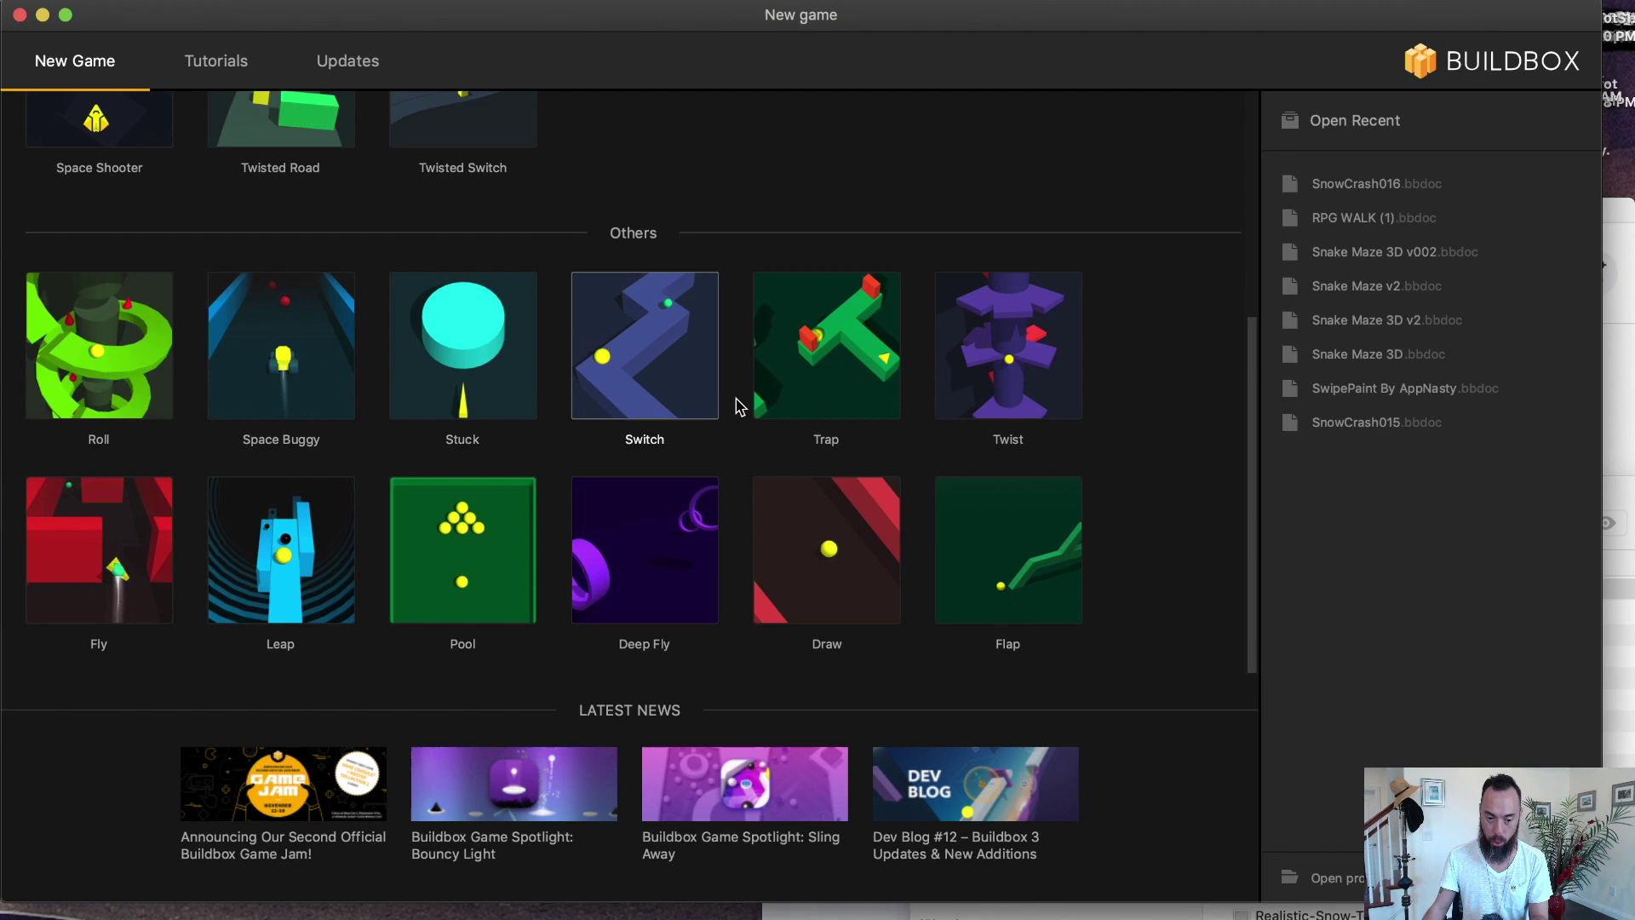
pyautogui.click(975, 356)
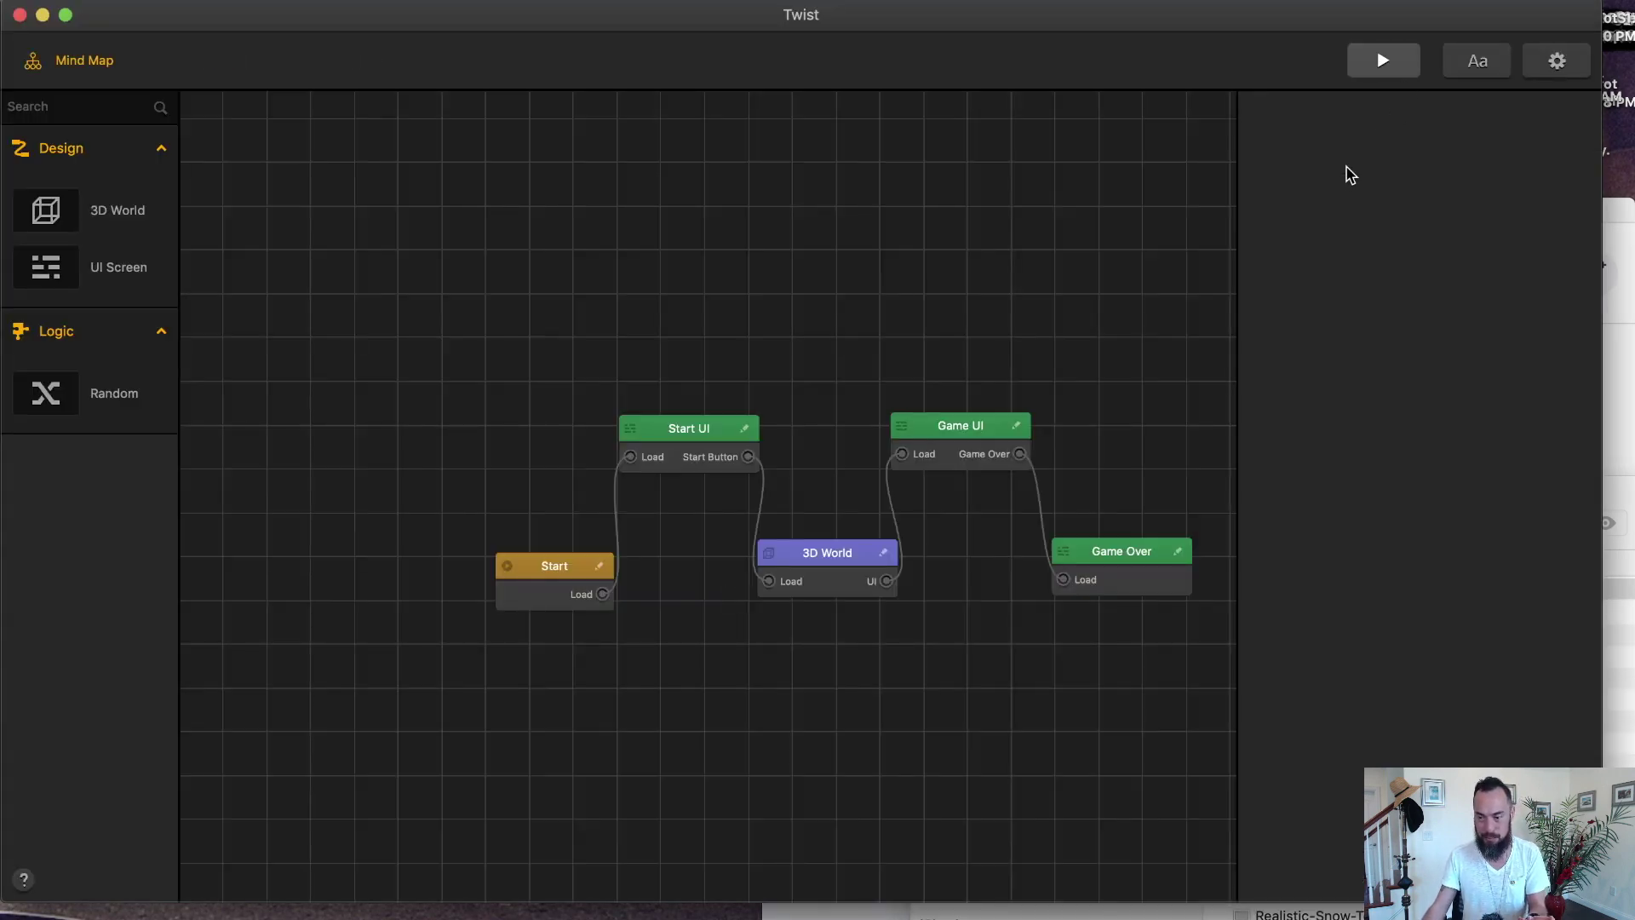
# Step: Preview the Twist template, start its game, and close the preview
pyautogui.click(1381, 62)
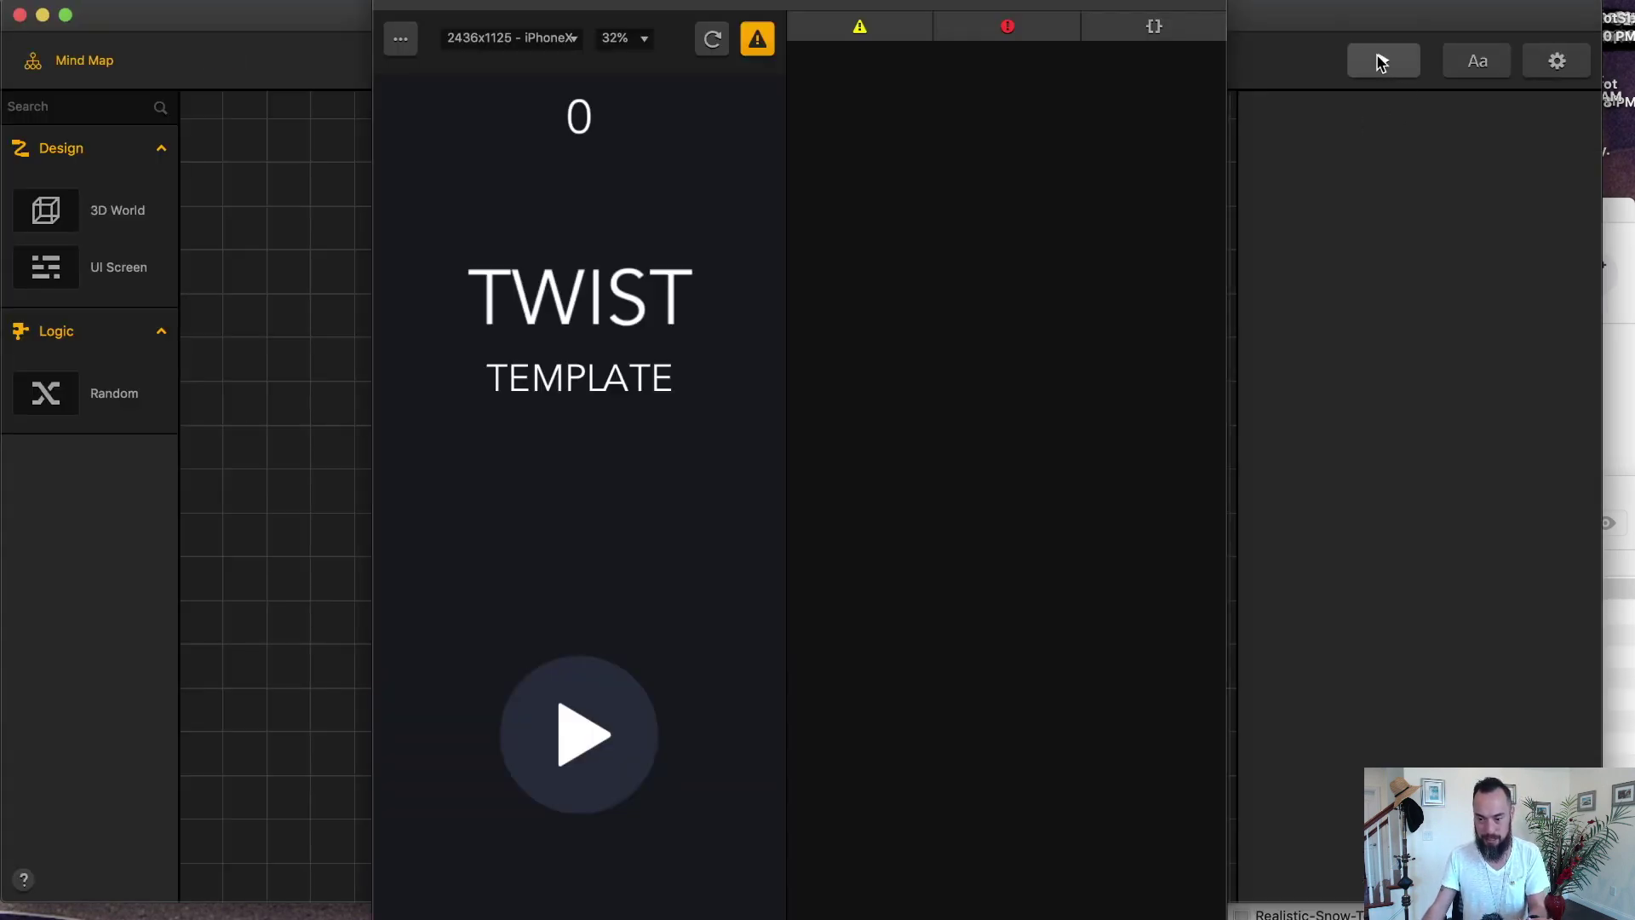
pyautogui.click(565, 663)
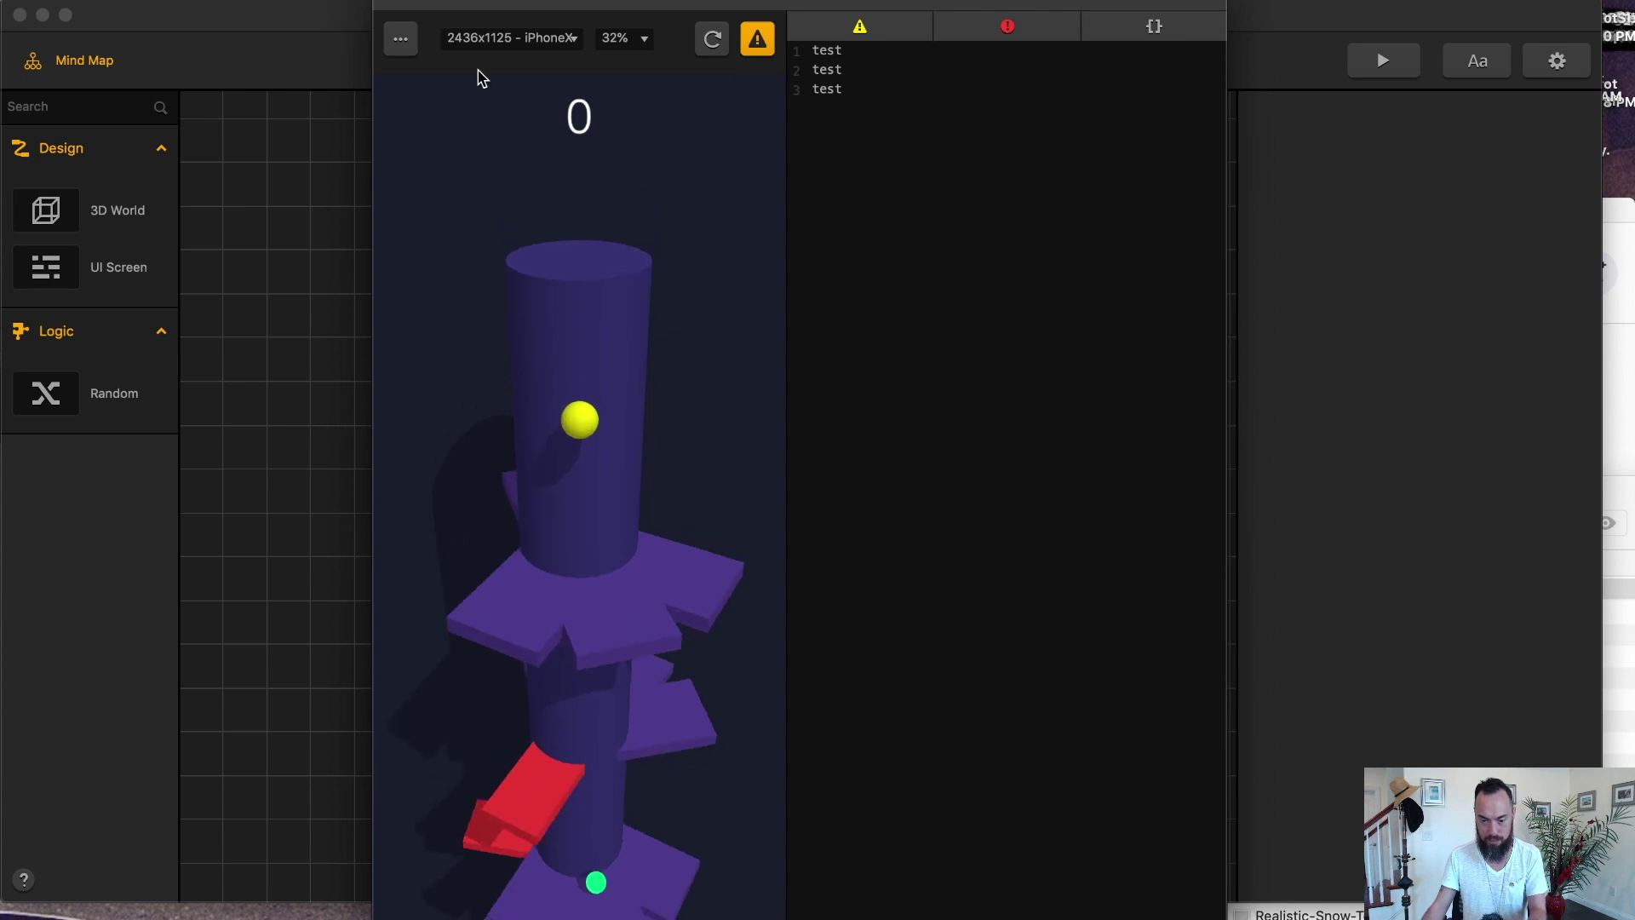
pyautogui.click(387, 6)
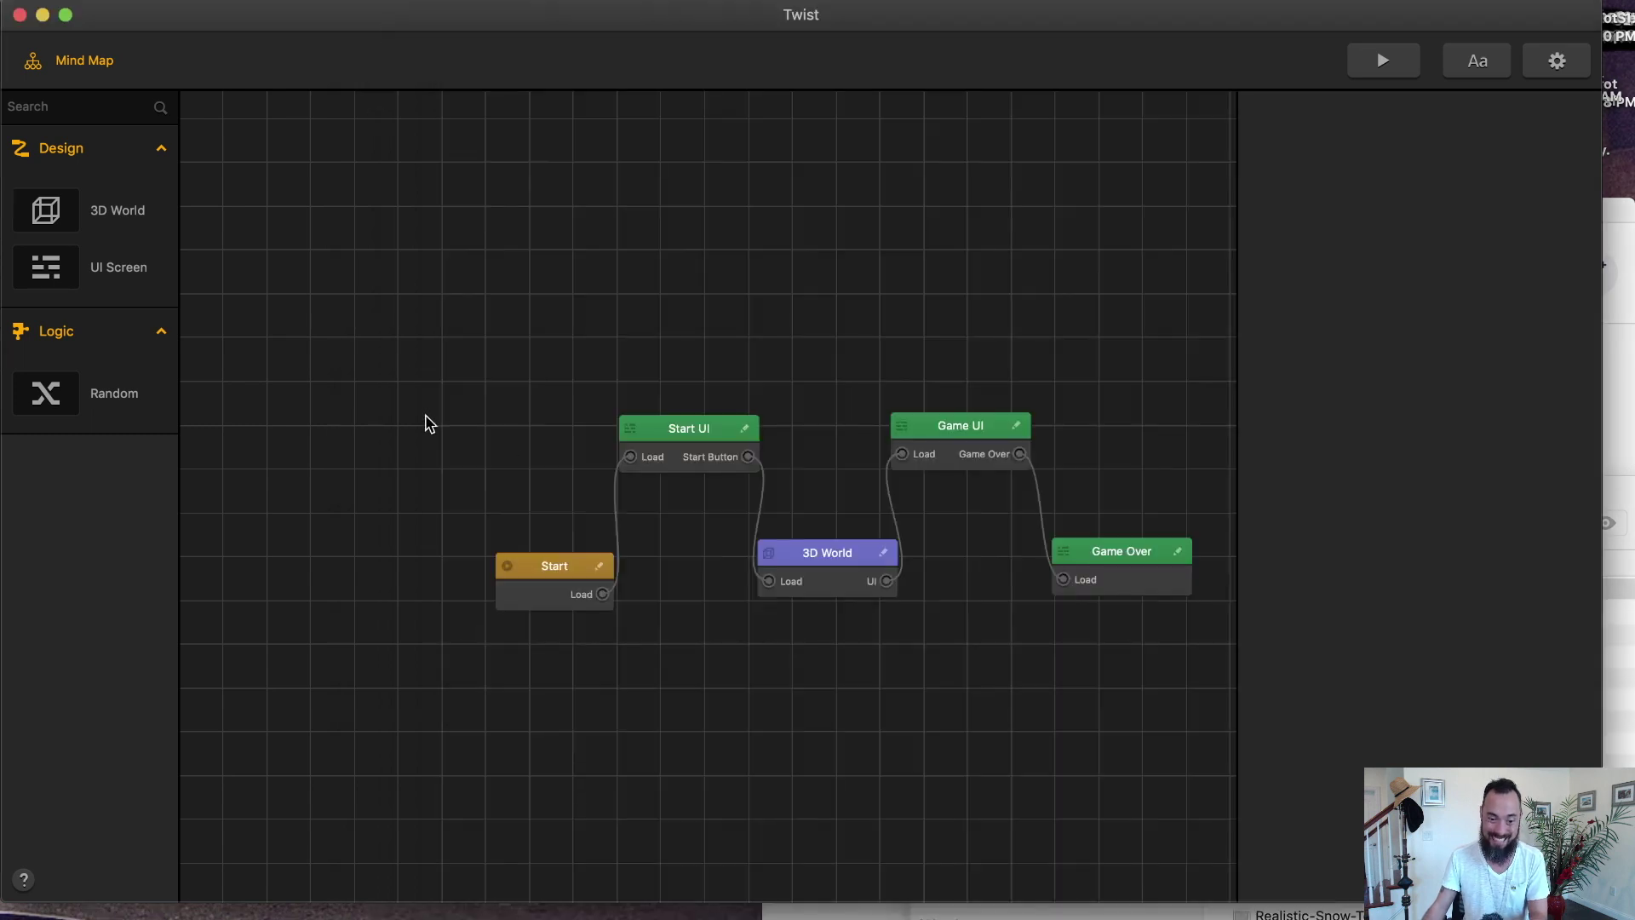
# Step: Set the Y sensitivity of the Touch Rotate node on the 3D World's Cylinder asset to 5
pyautogui.doubleClick(817, 558)
pyautogui.doubleClick(106, 283)
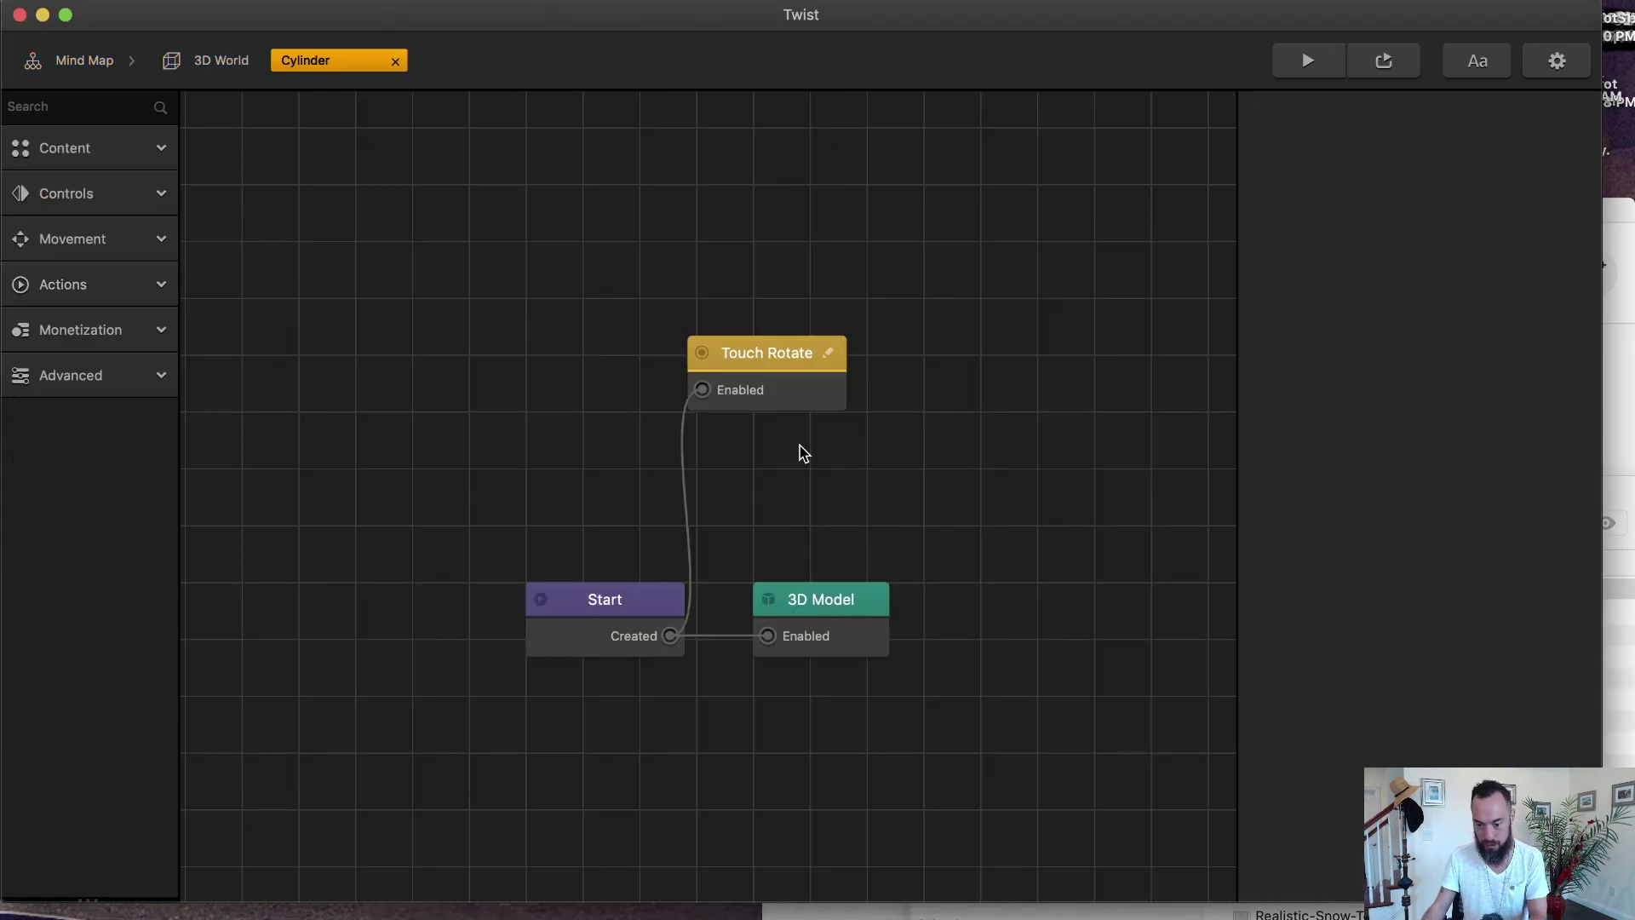
pyautogui.click(759, 346)
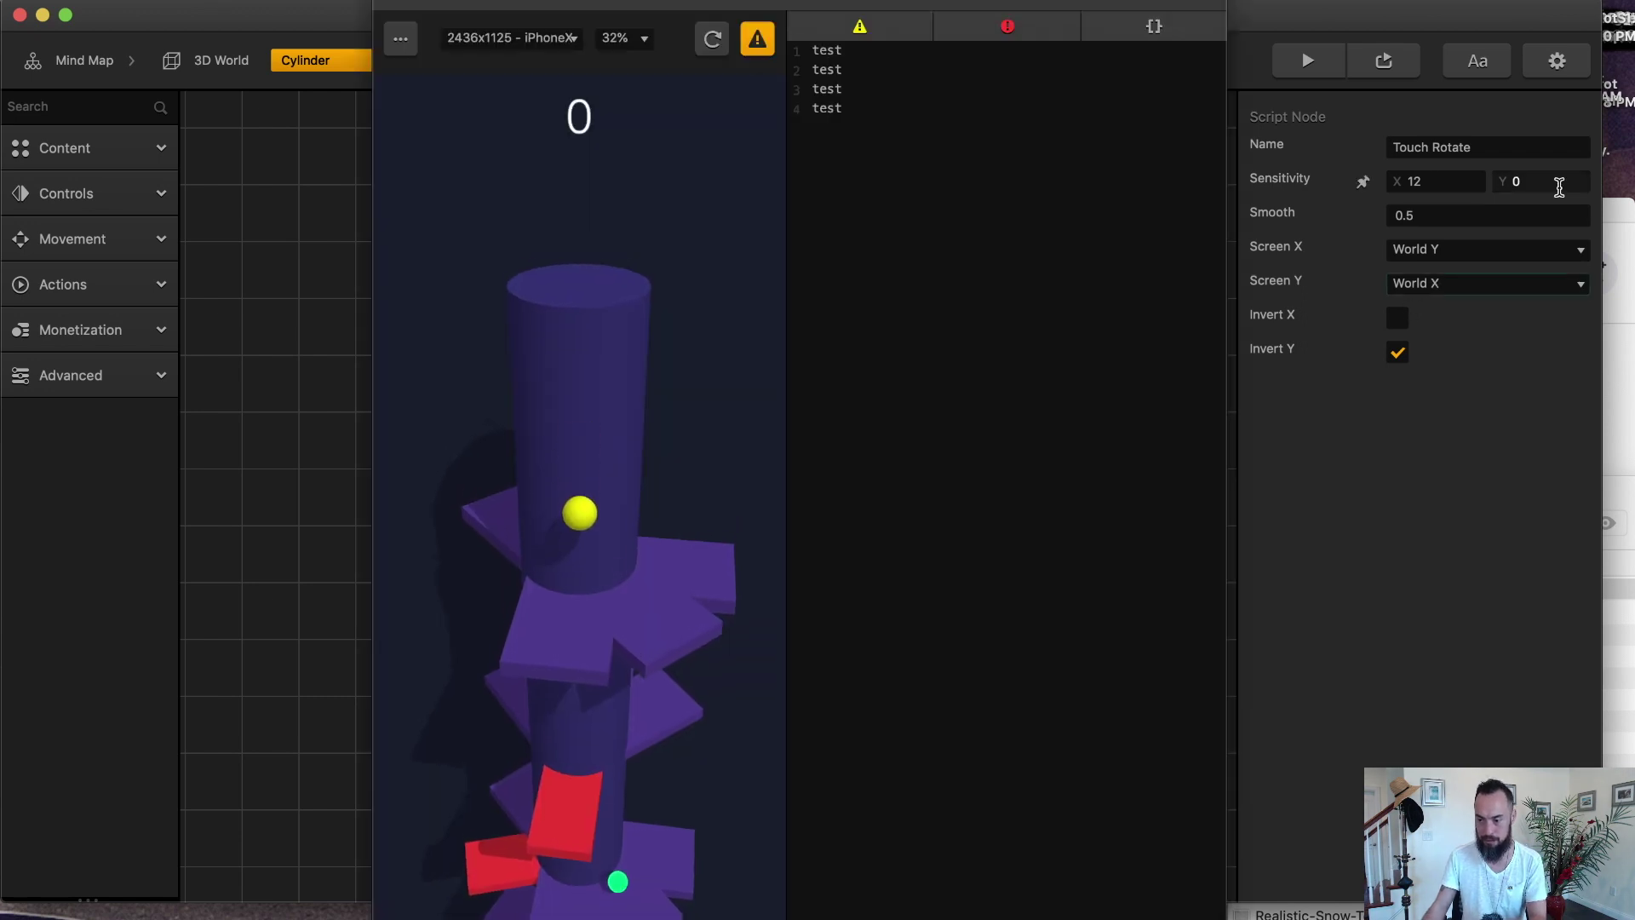
pyautogui.moveTo(1557, 183); pyautogui.dragTo(1401, 180)
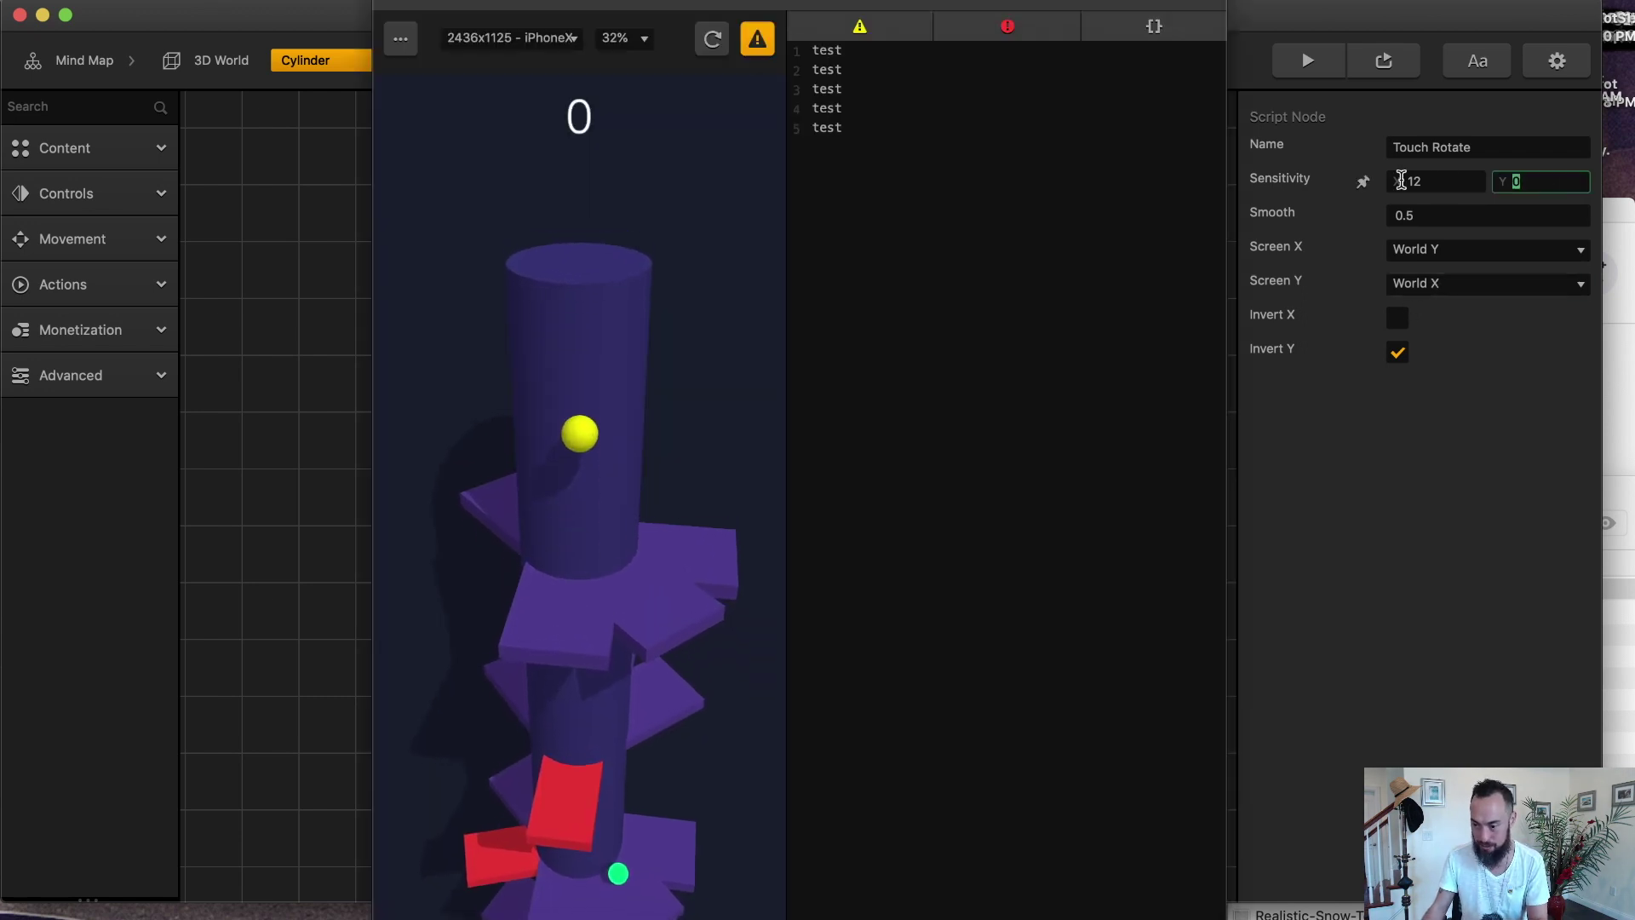
pyautogui.write('15')
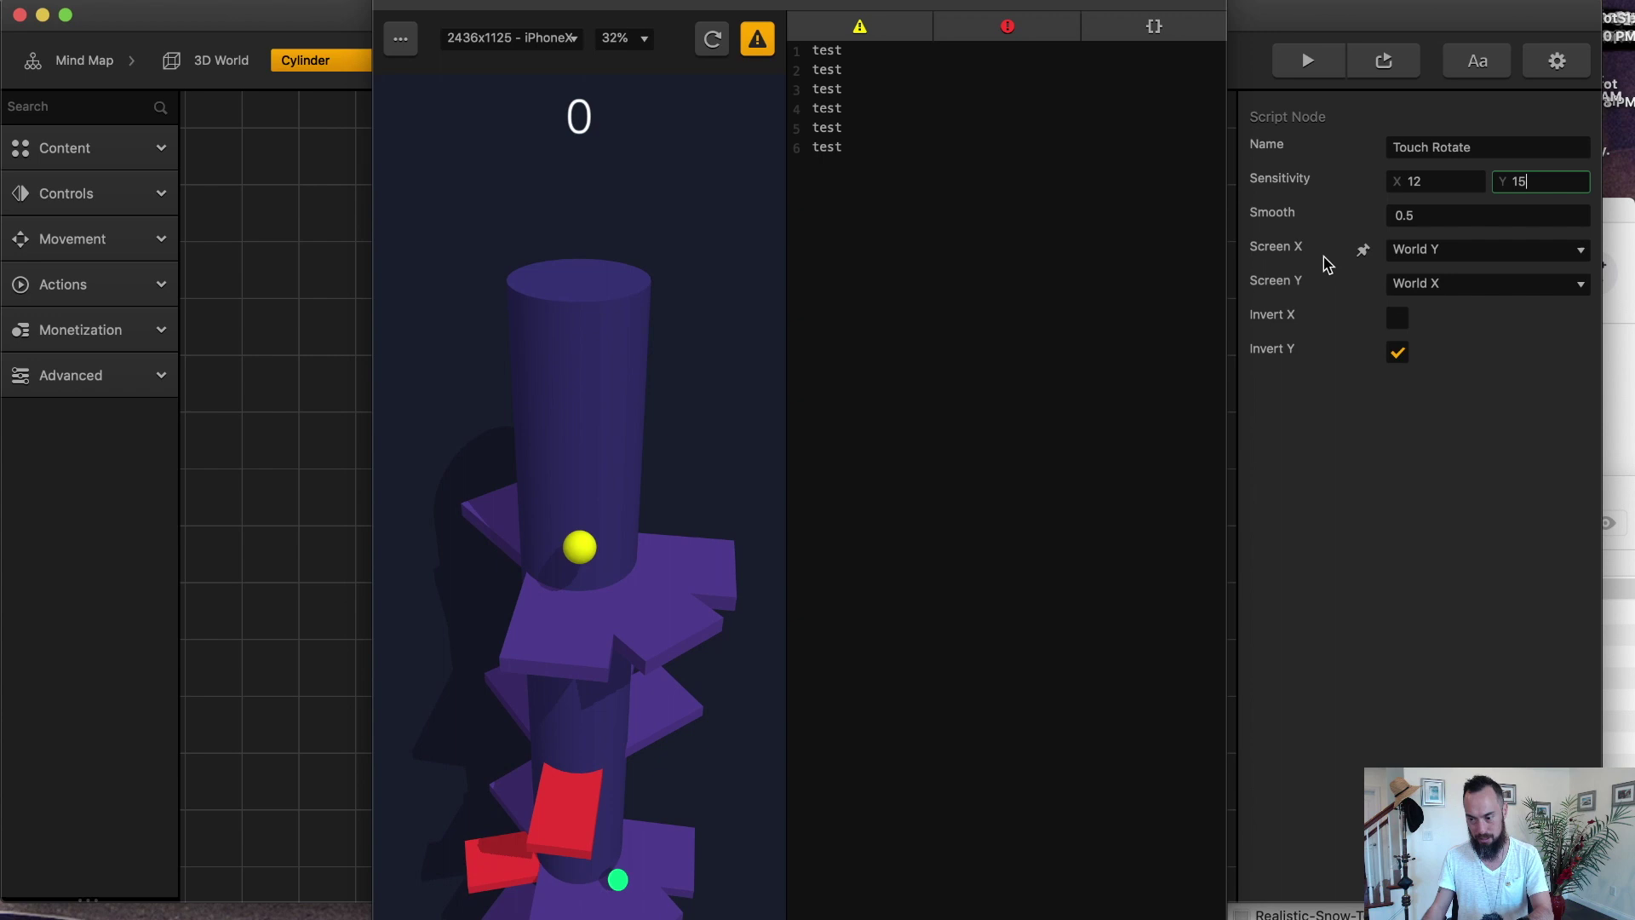
pyautogui.press('BackSpace')
pyautogui.press('BackSpace')
pyautogui.write('5')
pyautogui.click(1453, 226)
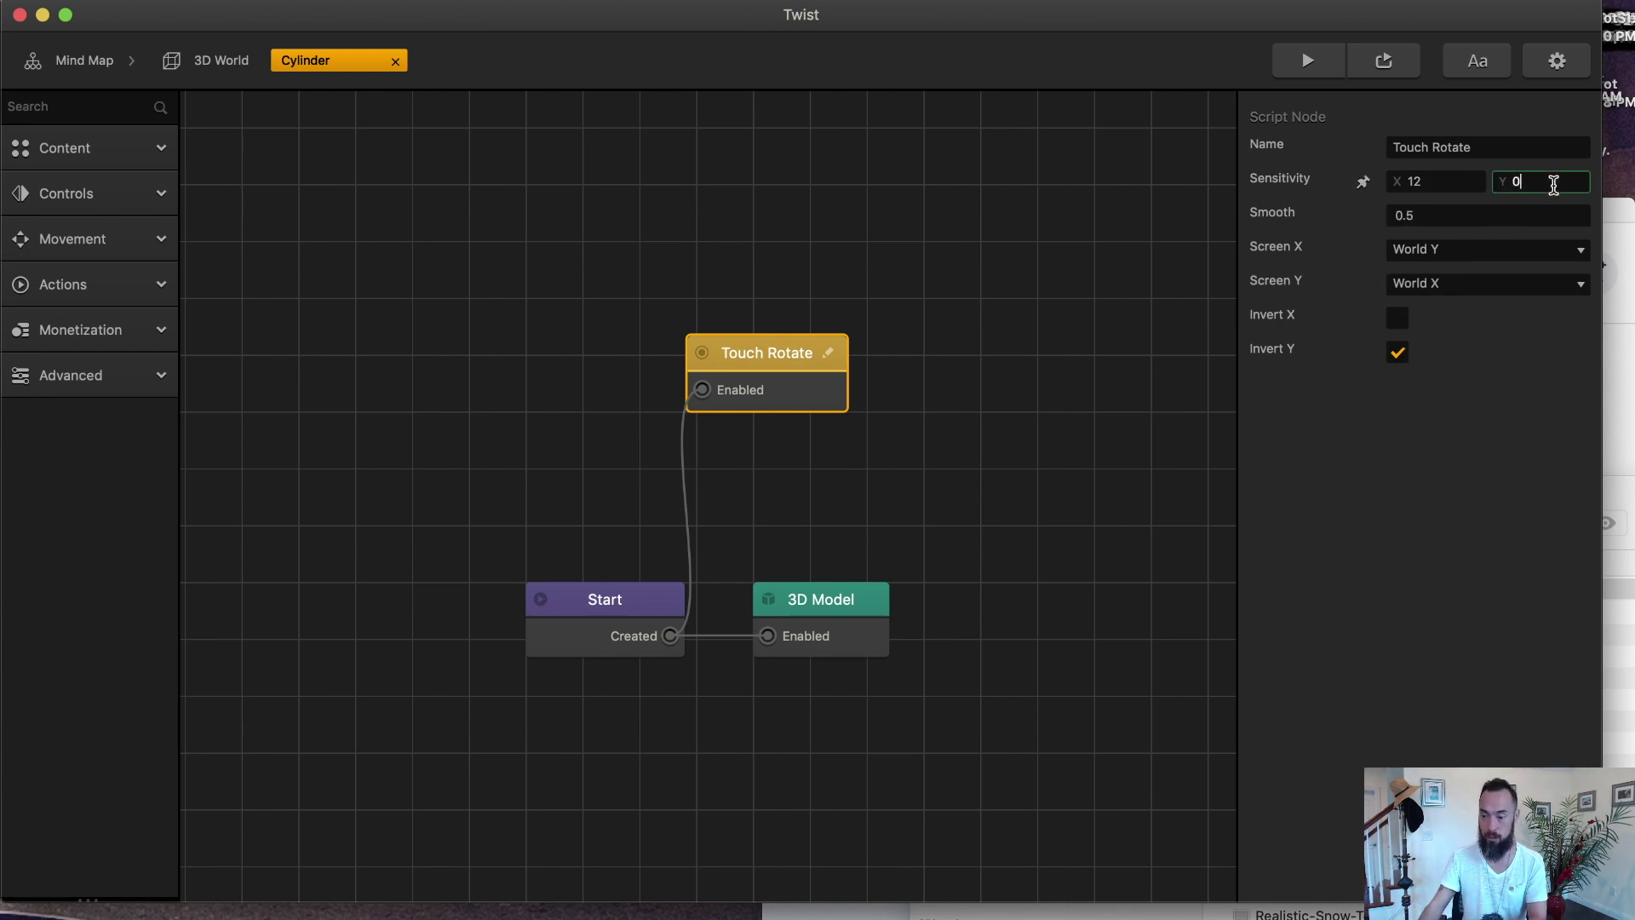
# Step: Start the Twist game in the preview and rotate the tower both horizontally and vertically
pyautogui.click(1311, 65)
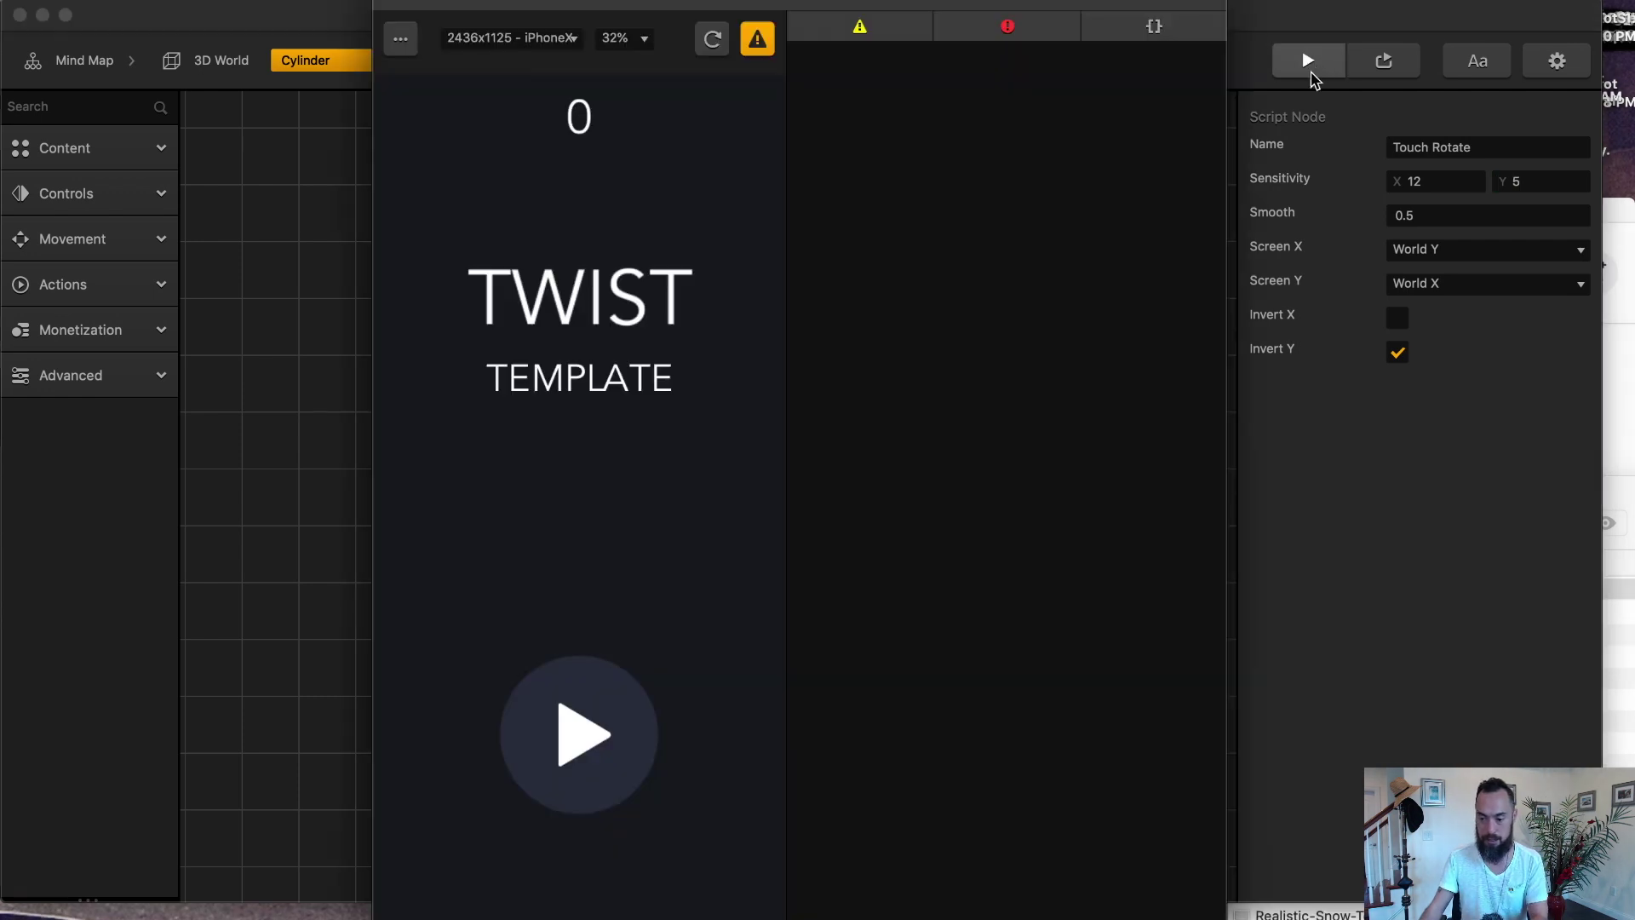
pyautogui.click(626, 749)
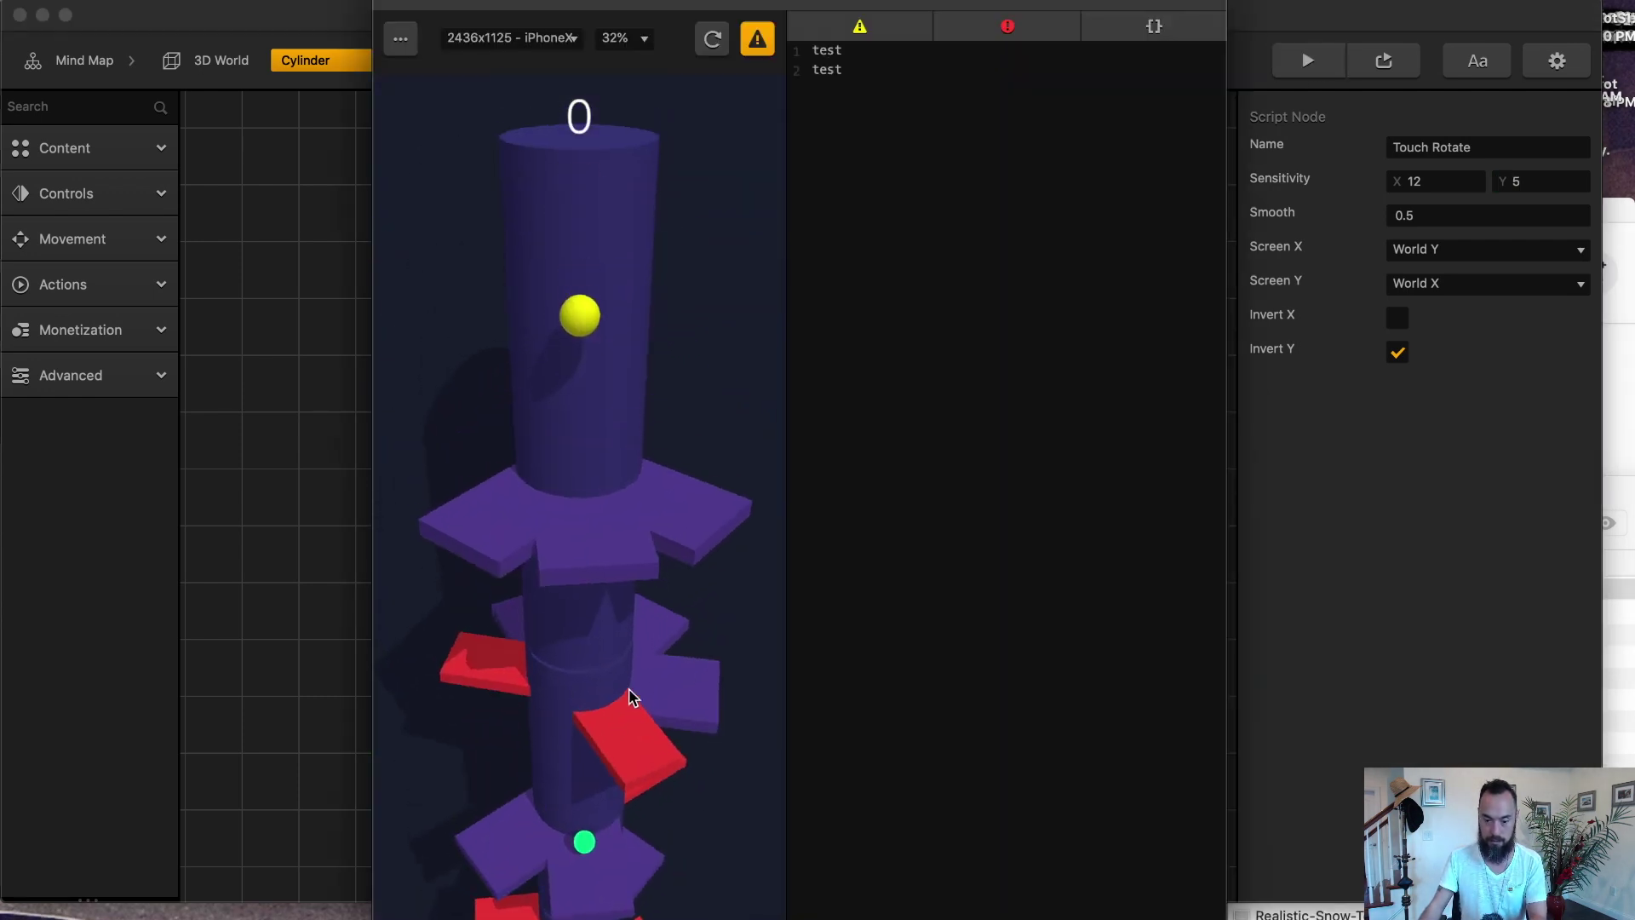
pyautogui.moveTo(626, 521); pyautogui.dragTo(587, 530)
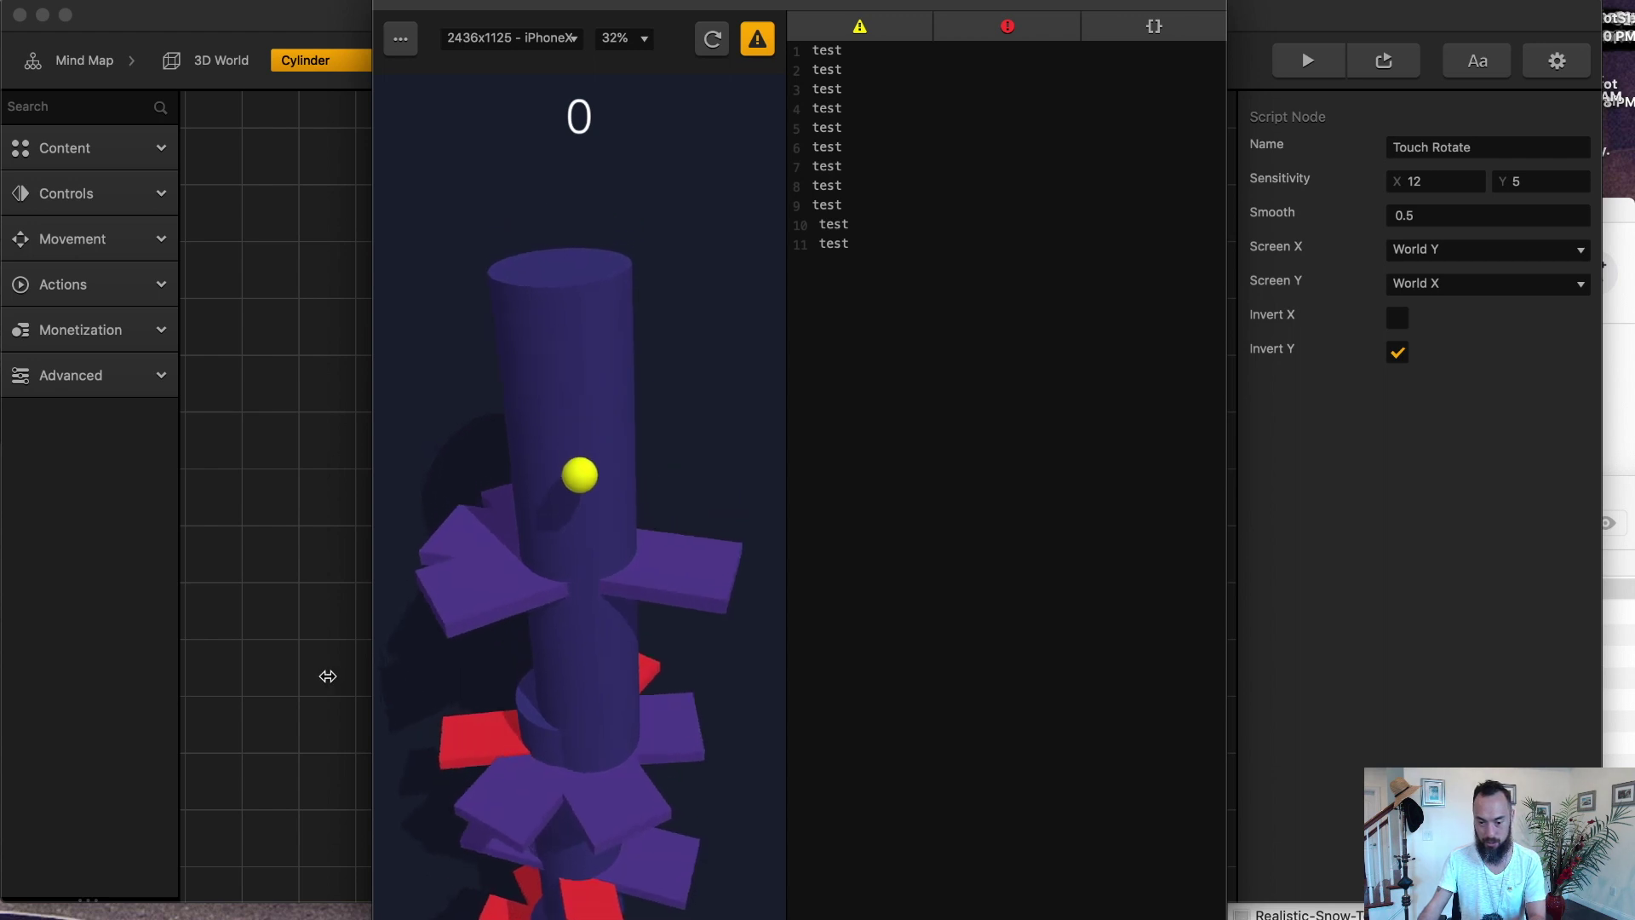
pyautogui.moveTo(537, 700); pyautogui.dragTo(703, 426)
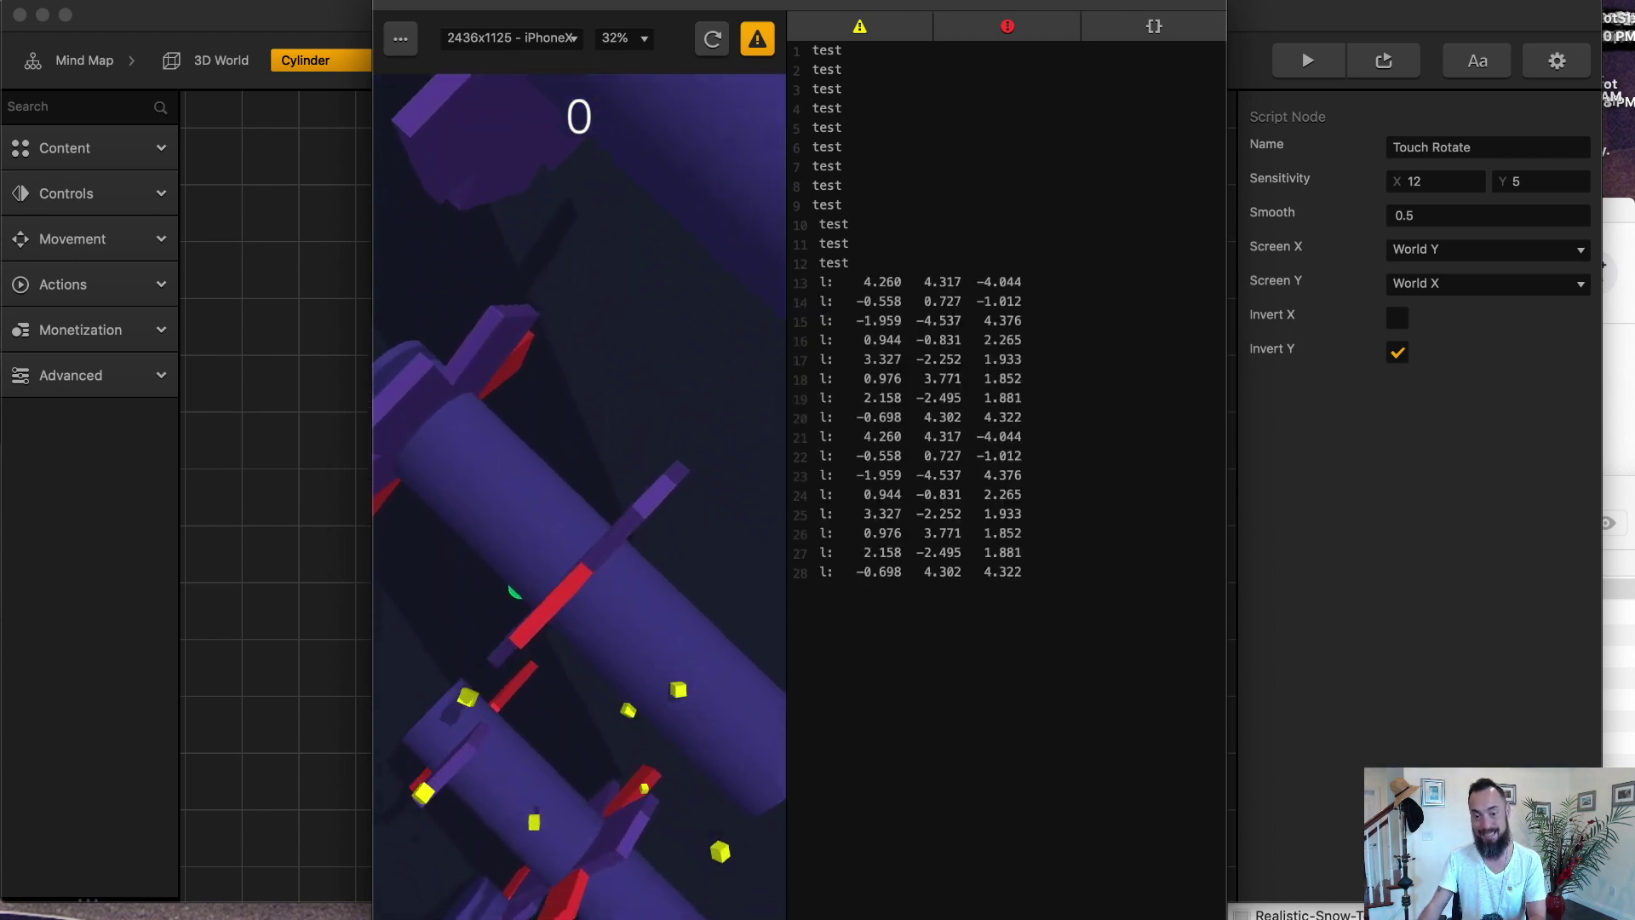